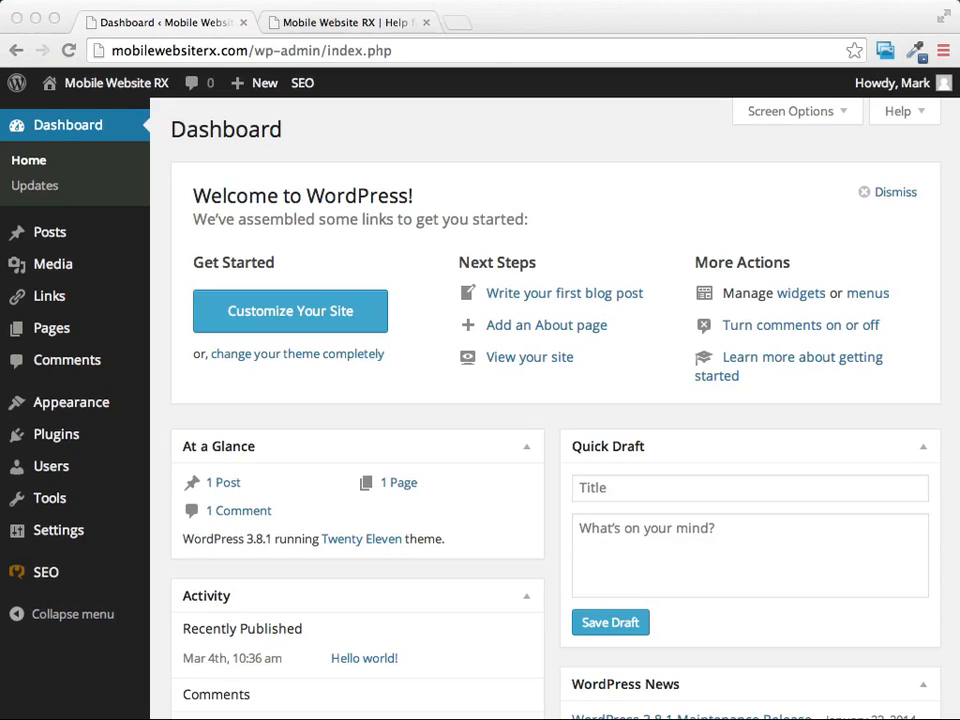
Step: Look over the live Mobile Website RX home page and open its "Hello world!" post
{"action": "left_click", "coordinate": [355, 24]}
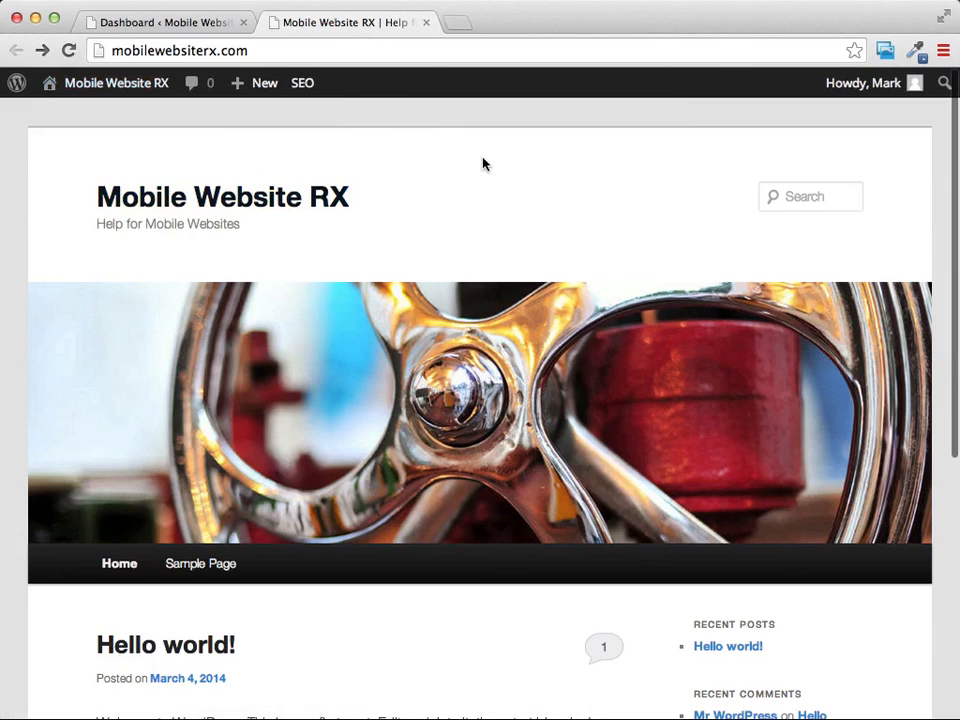
{"action": "scroll", "coordinate": [482, 163], "scroll_direction": "down", "scroll_amount": 3}
{"action": "scroll", "coordinate": [482, 163], "scroll_direction": "down", "scroll_amount": 1}
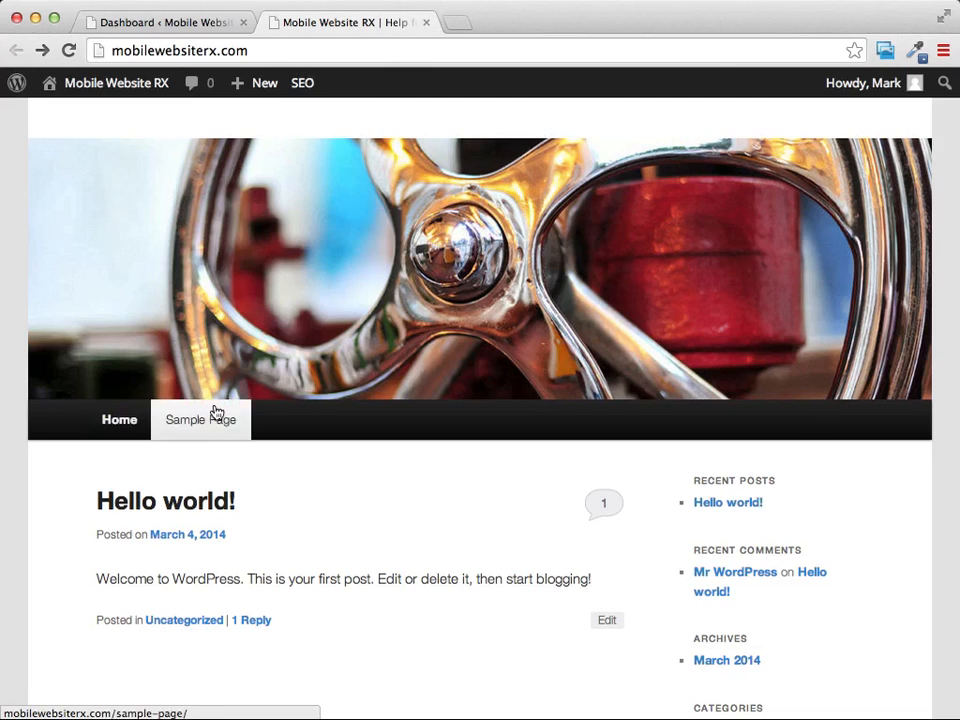
{"action": "mouse_move", "coordinate": [258, 90]}
{"action": "scroll", "coordinate": [575, 387], "scroll_direction": "down", "scroll_amount": 3}
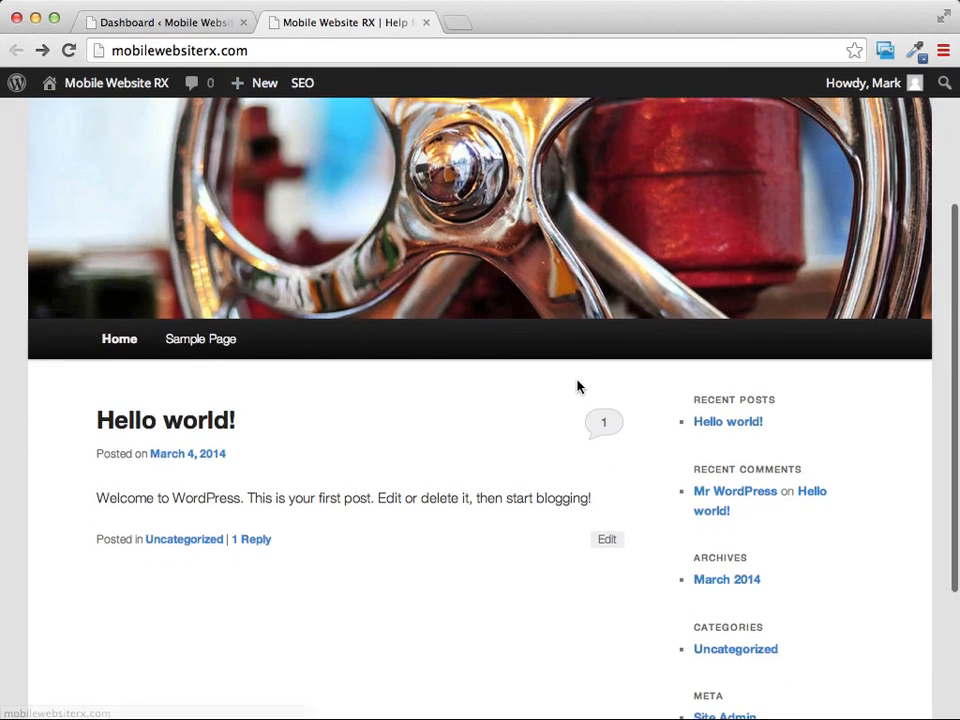
{"action": "left_click", "coordinate": [717, 428]}
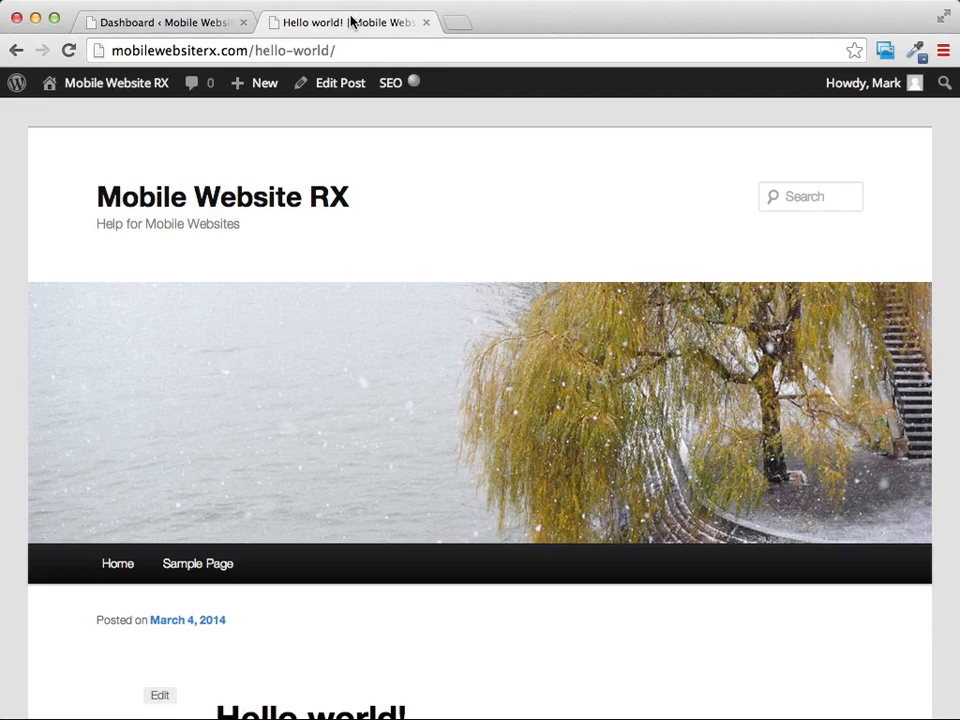
Step: Return to the WordPress dashboard and move the "Hello world!" post to the trash
{"action": "left_click", "coordinate": [165, 22]}
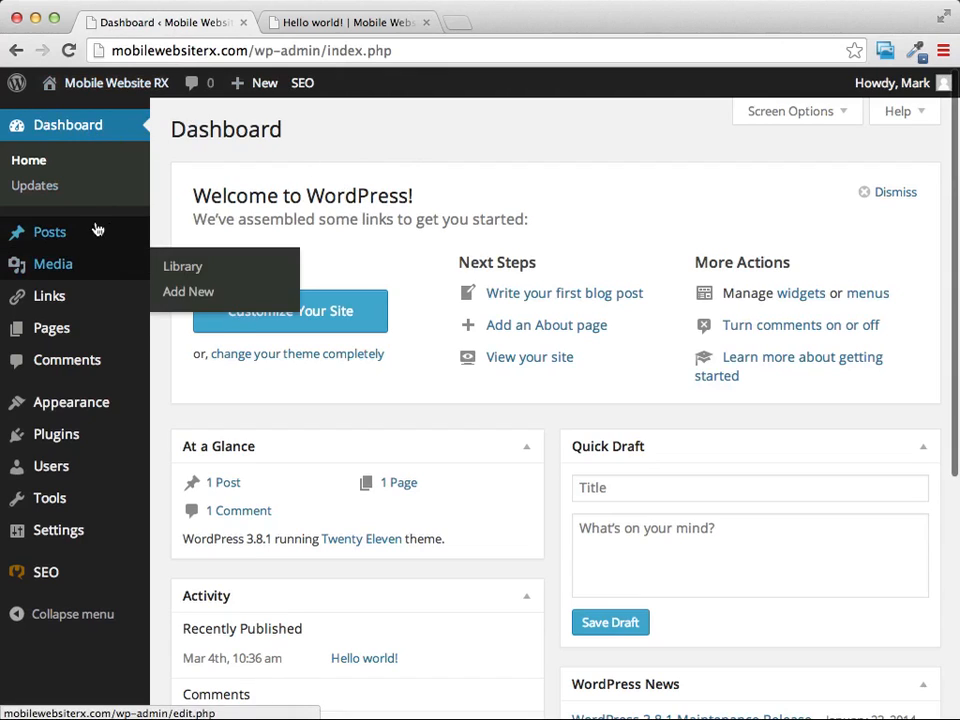
{"action": "left_click", "coordinate": [50, 235]}
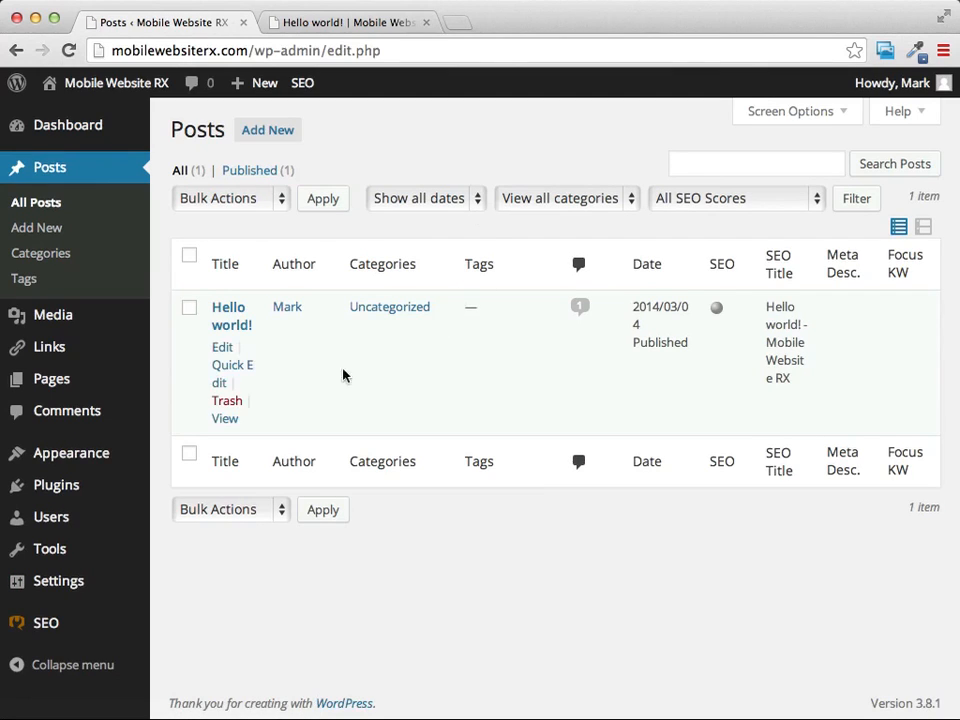
{"action": "left_click", "coordinate": [188, 309]}
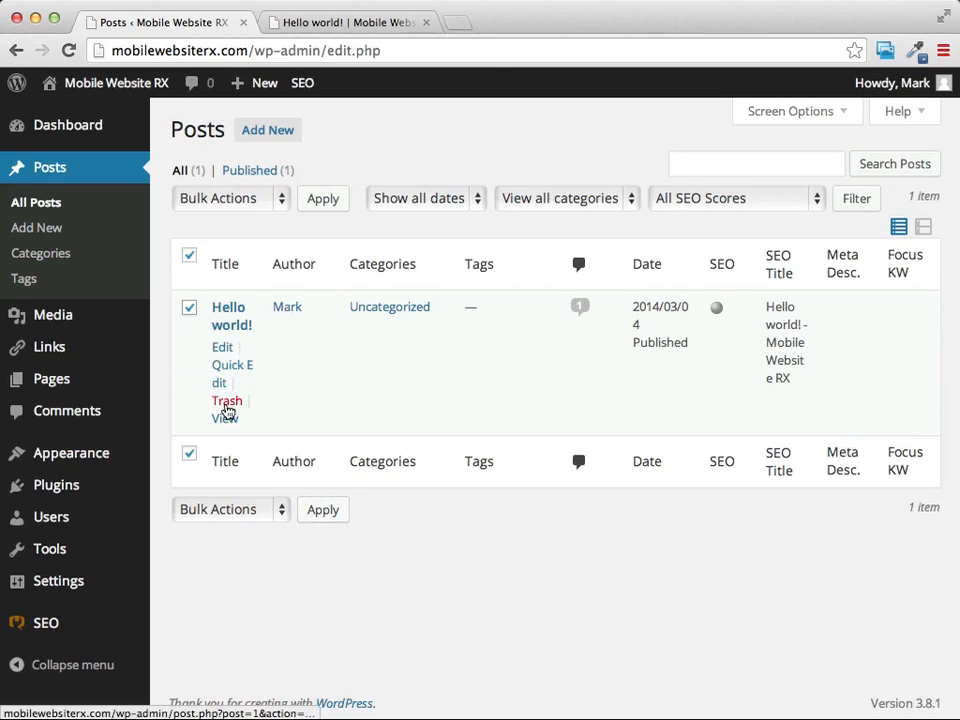
{"action": "left_click", "coordinate": [229, 408]}
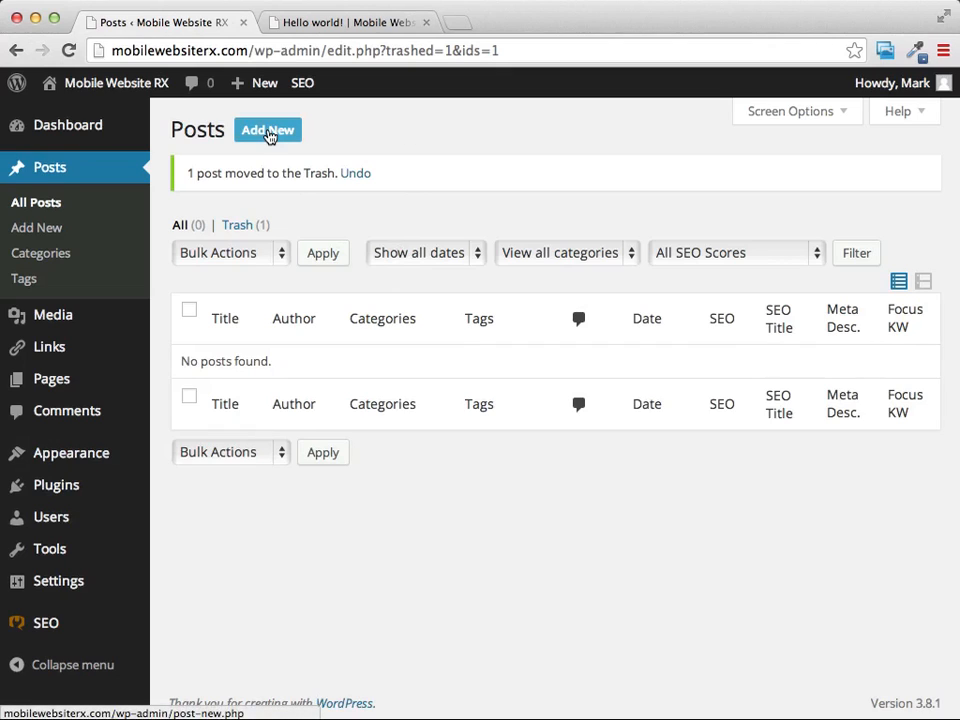
Step: Start a new post titled "A New Mobile Website"
{"action": "left_click", "coordinate": [268, 136]}
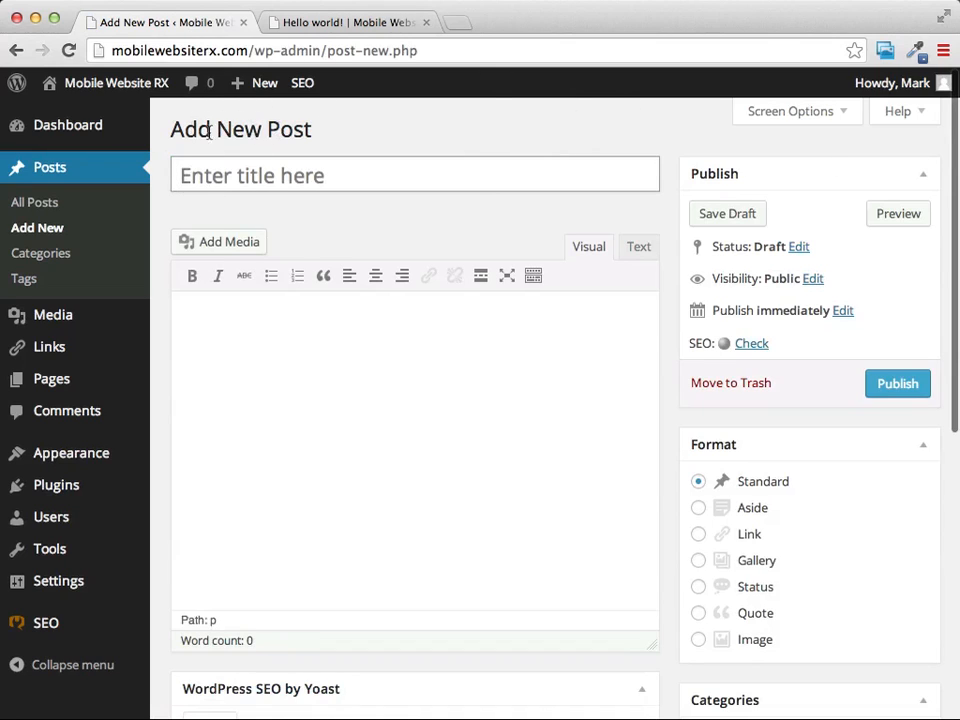
{"action": "left_click", "coordinate": [325, 176]}
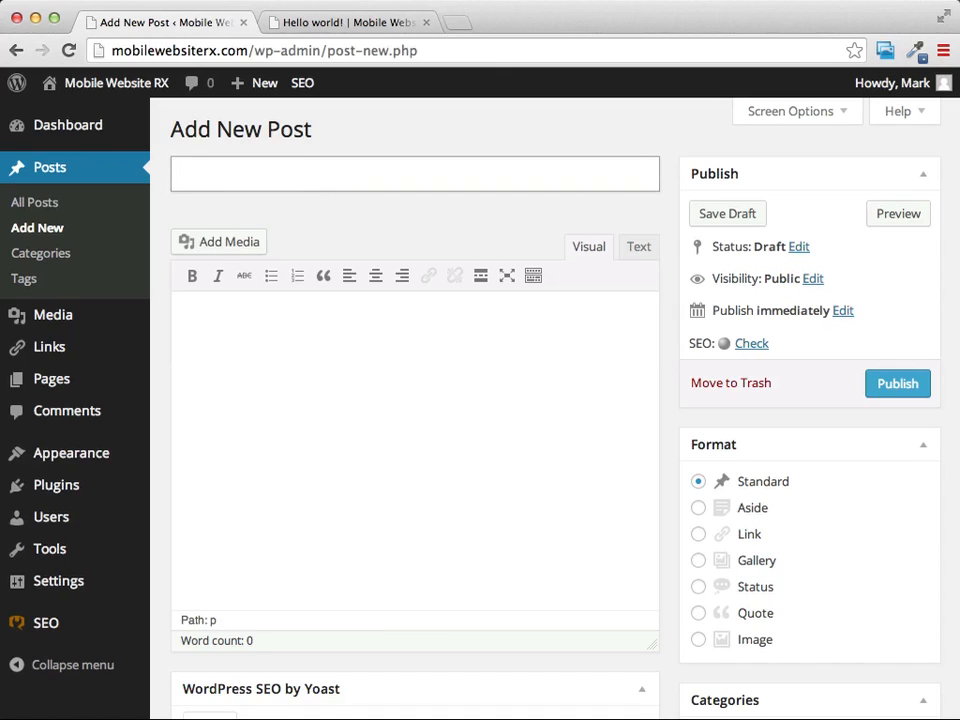
{"action": "type", "text": "A New Mobile "}
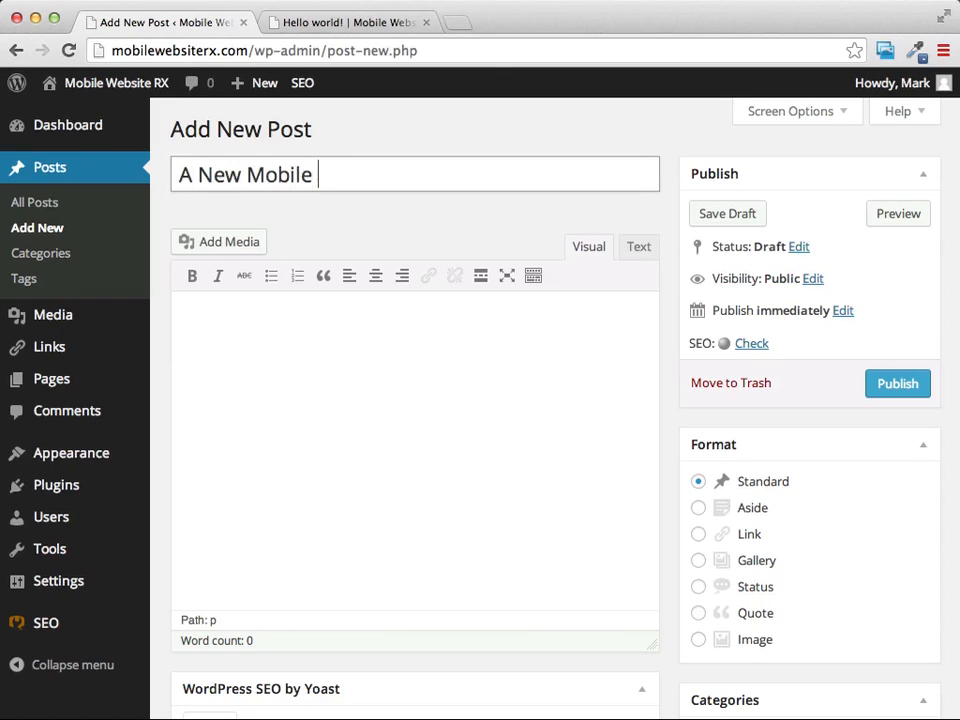
{"action": "type", "text": "Website"}
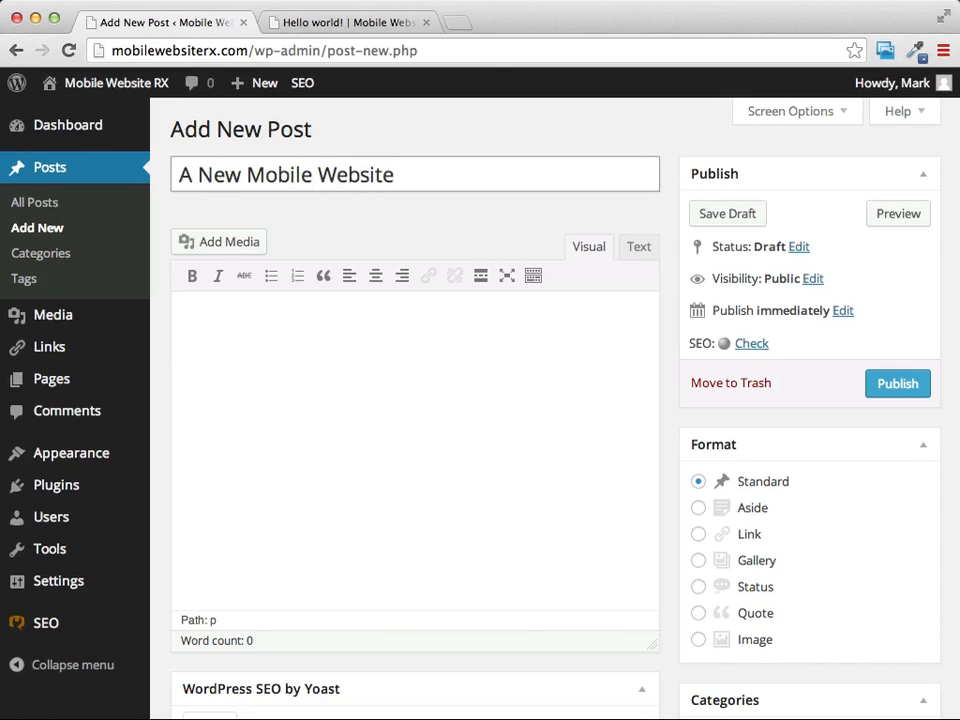
Step: Write two body paragraphs: "This is where our content goes." and "We can talk about whatever we want on this page."
{"action": "left_click", "coordinate": [422, 358]}
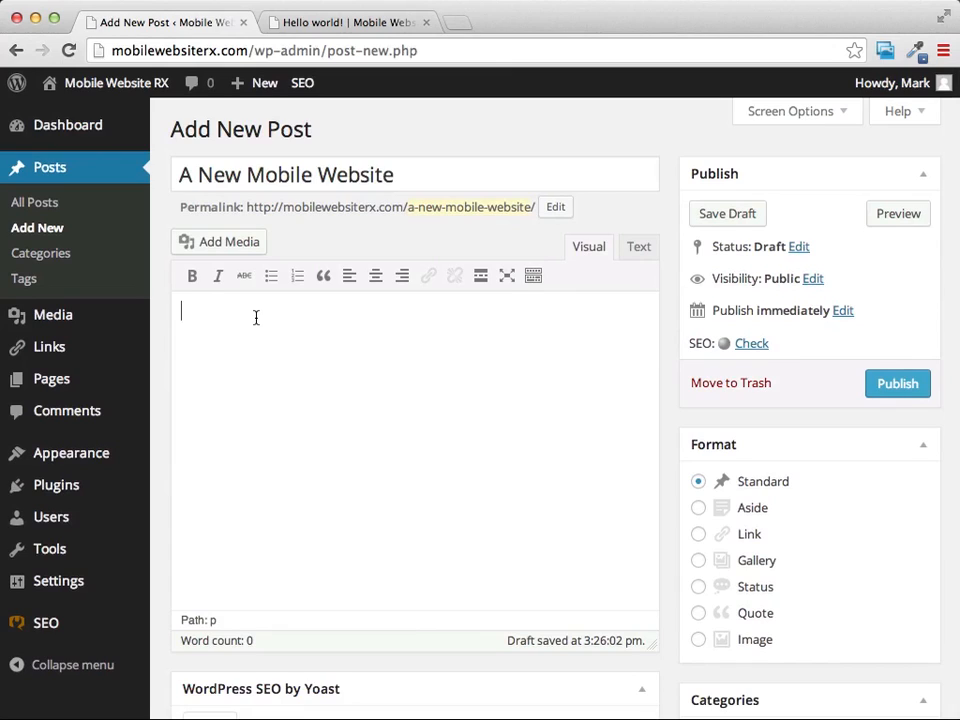
{"action": "type", "text": "This is where our content goes.  "}
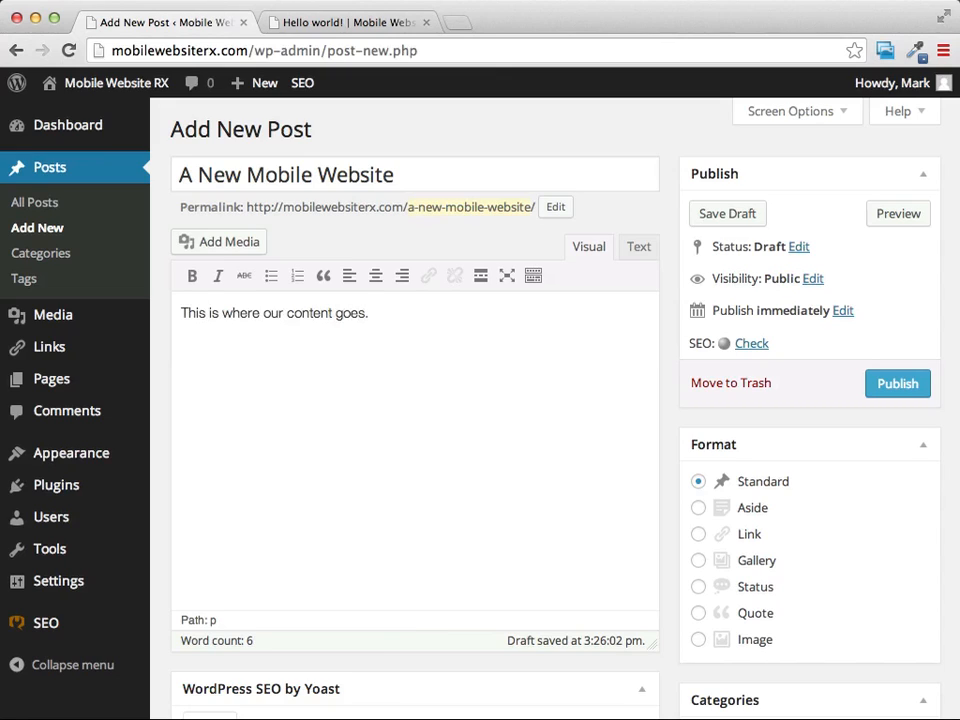
{"action": "type", "text": "We can talk about "}
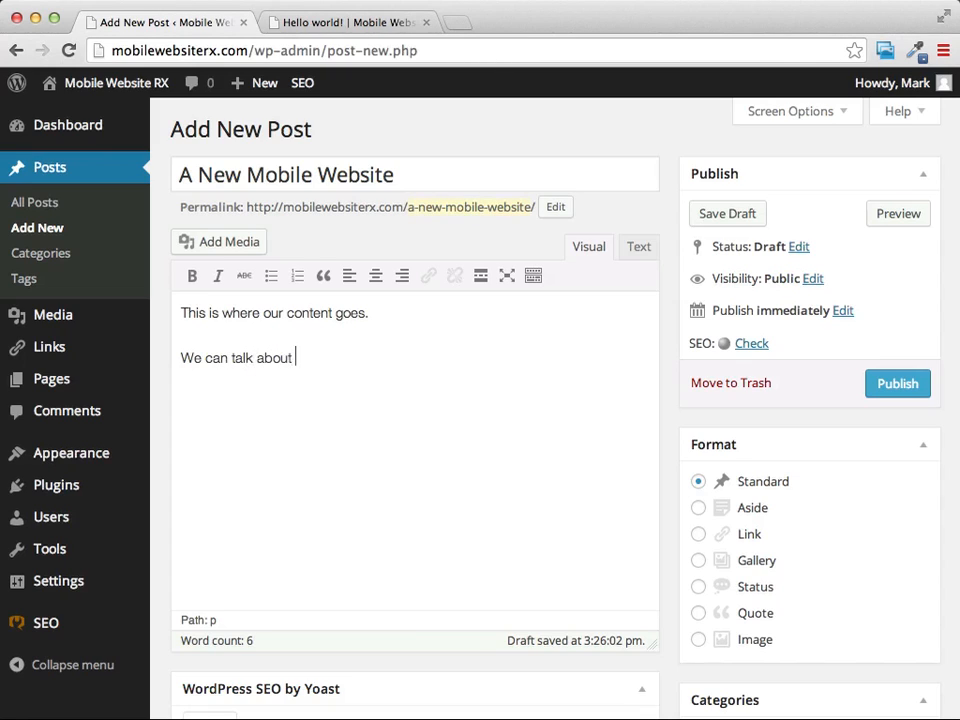
{"action": "type", "text": "whatever we want on t"}
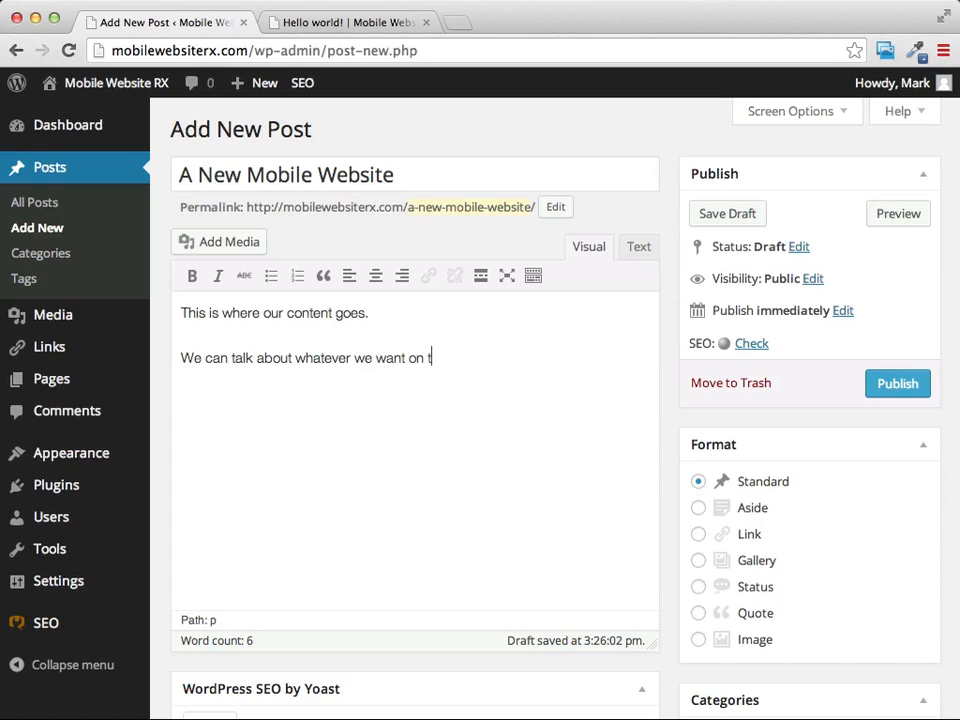
{"action": "type", "text": "his page."}
Step: Show the Kitchen Sink row of formatting tools in the post editor and look at the paragraph format choices
{"action": "scroll", "coordinate": [415, 289], "scroll_direction": "down", "scroll_amount": 2}
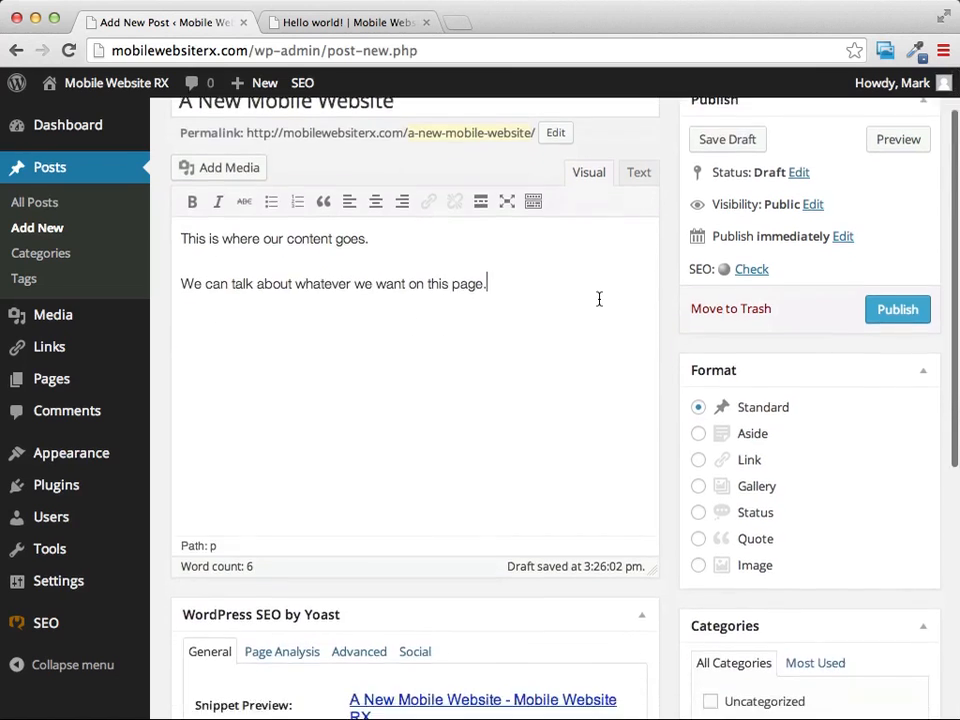
{"action": "scroll", "coordinate": [600, 298], "scroll_direction": "up", "scroll_amount": 1}
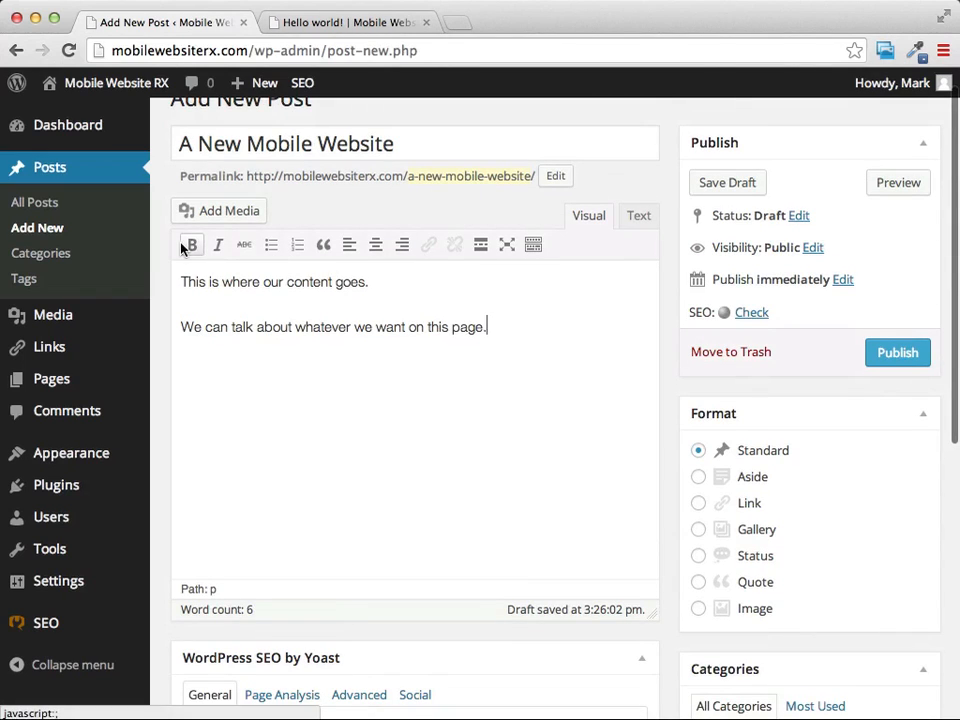
{"action": "scroll", "coordinate": [228, 250], "scroll_direction": "down", "scroll_amount": 1}
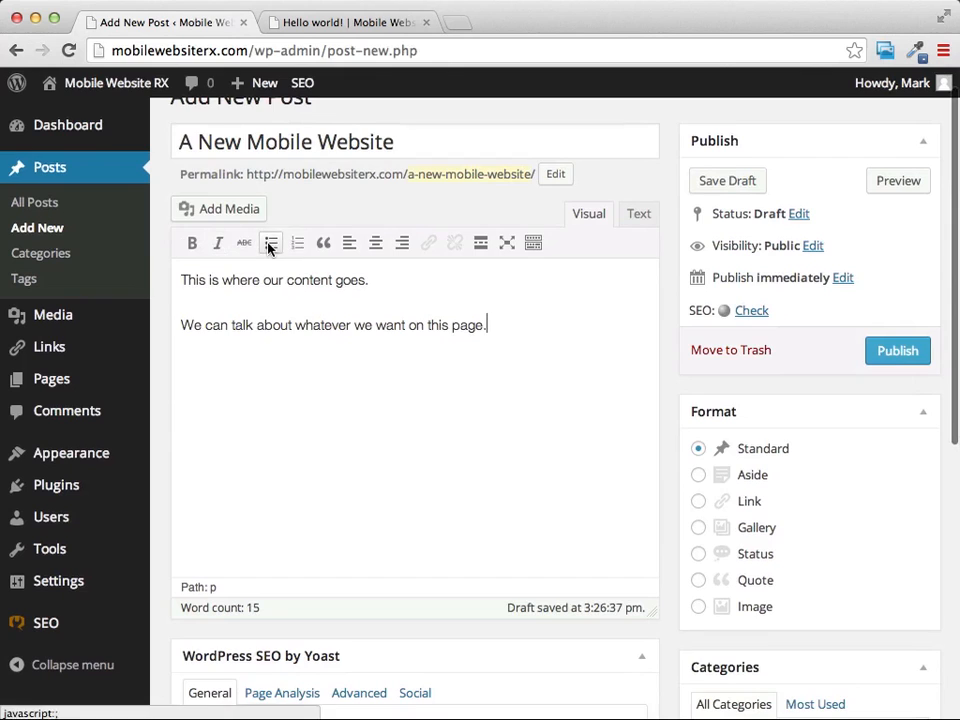
{"action": "scroll", "coordinate": [280, 262], "scroll_direction": "up", "scroll_amount": 1}
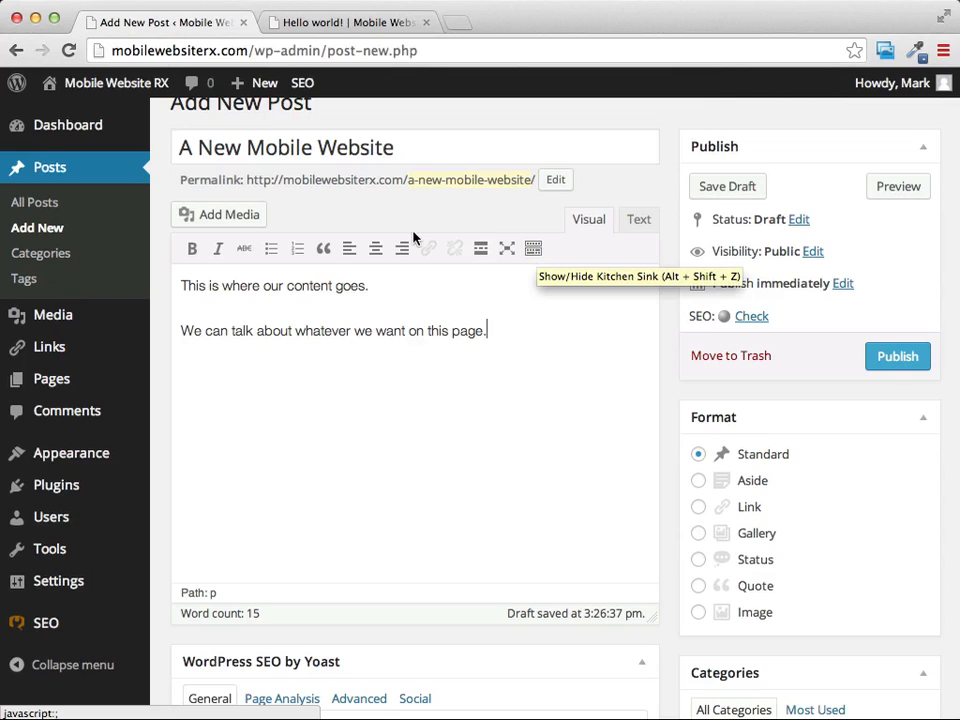
{"action": "left_click", "coordinate": [533, 249]}
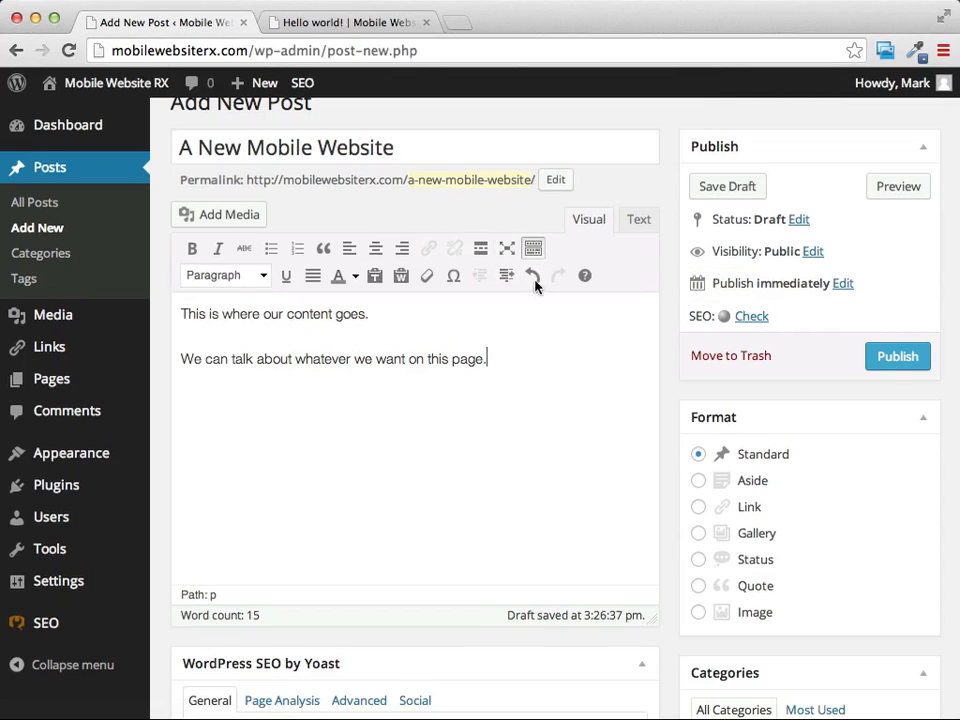
{"action": "left_click", "coordinate": [261, 277]}
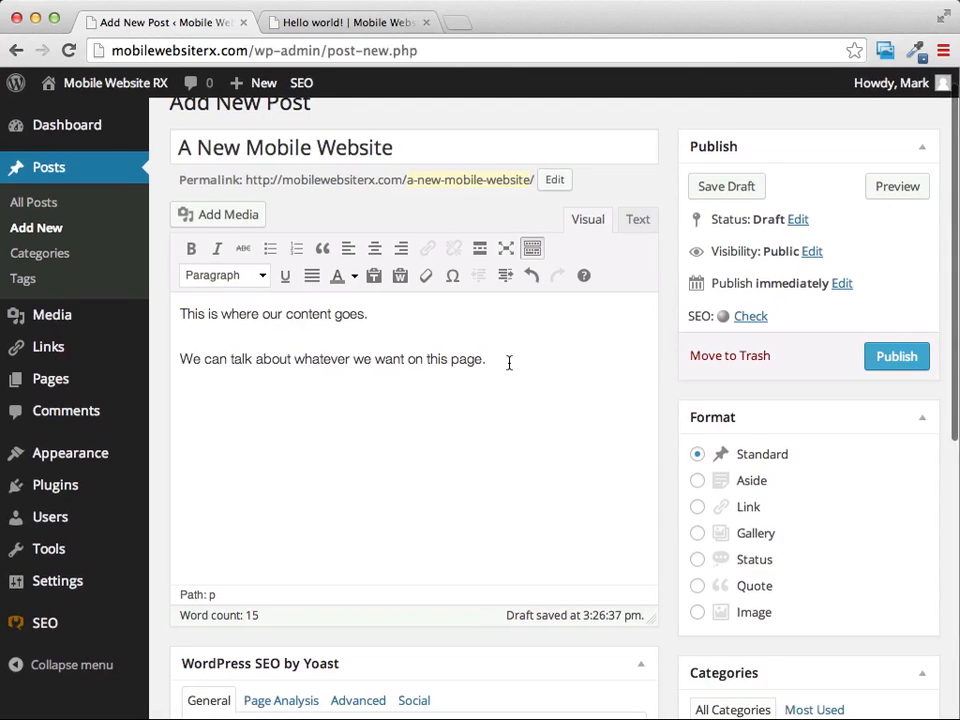
{"action": "scroll", "coordinate": [509, 363], "scroll_direction": "right", "scroll_amount": 1}
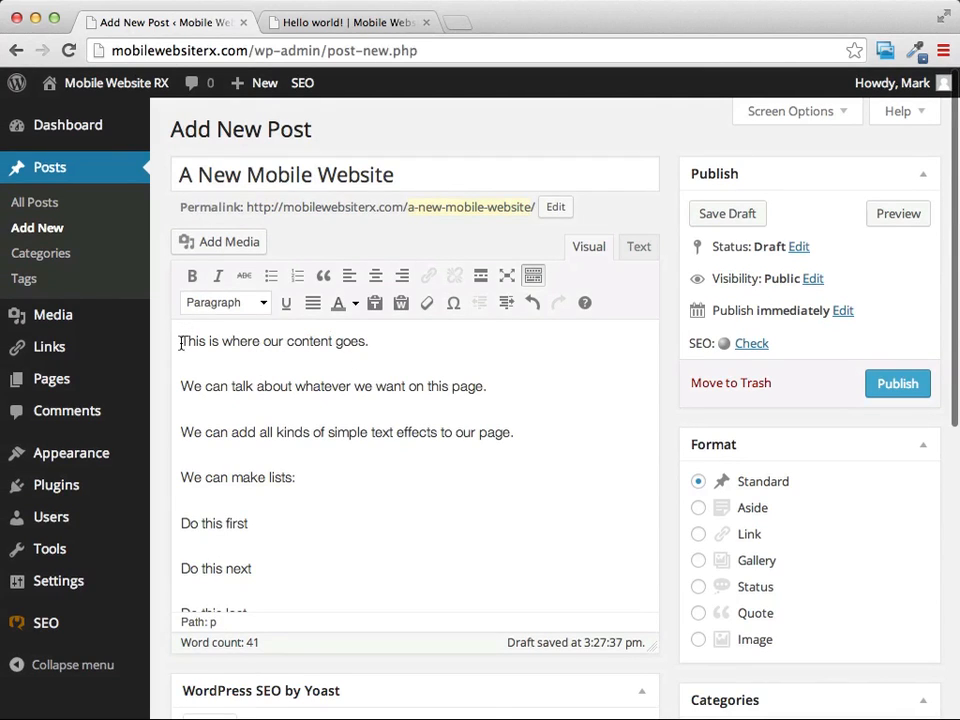
Step: Format the line "This is where our content goes." as Heading 1
{"action": "left_click_drag", "start_coordinate": [181, 344], "coordinate": [373, 341]}
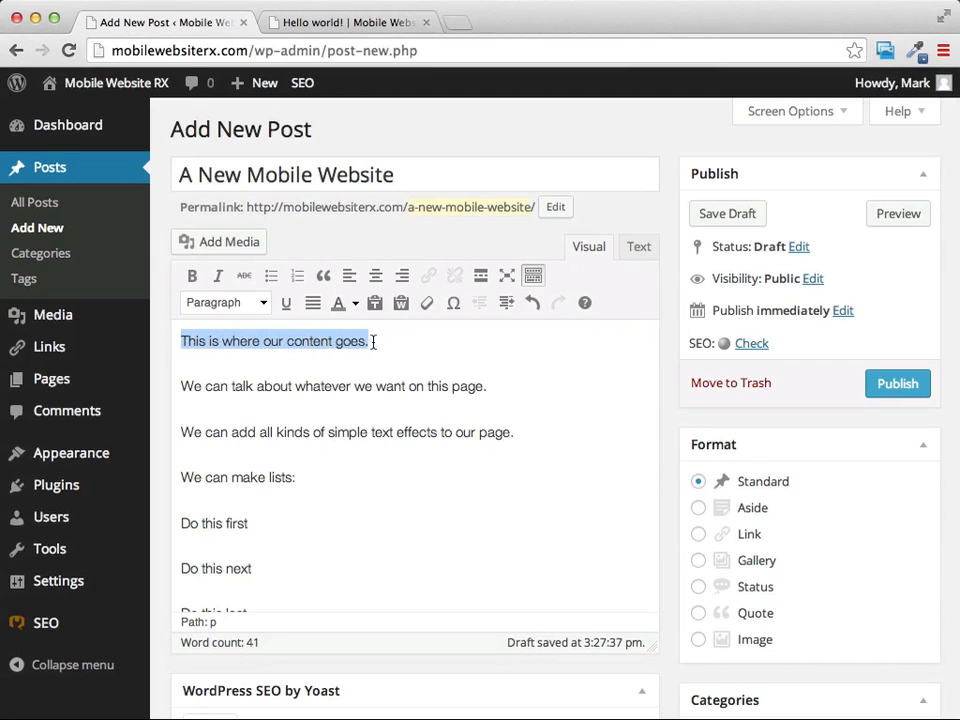
{"action": "left_click", "coordinate": [263, 304]}
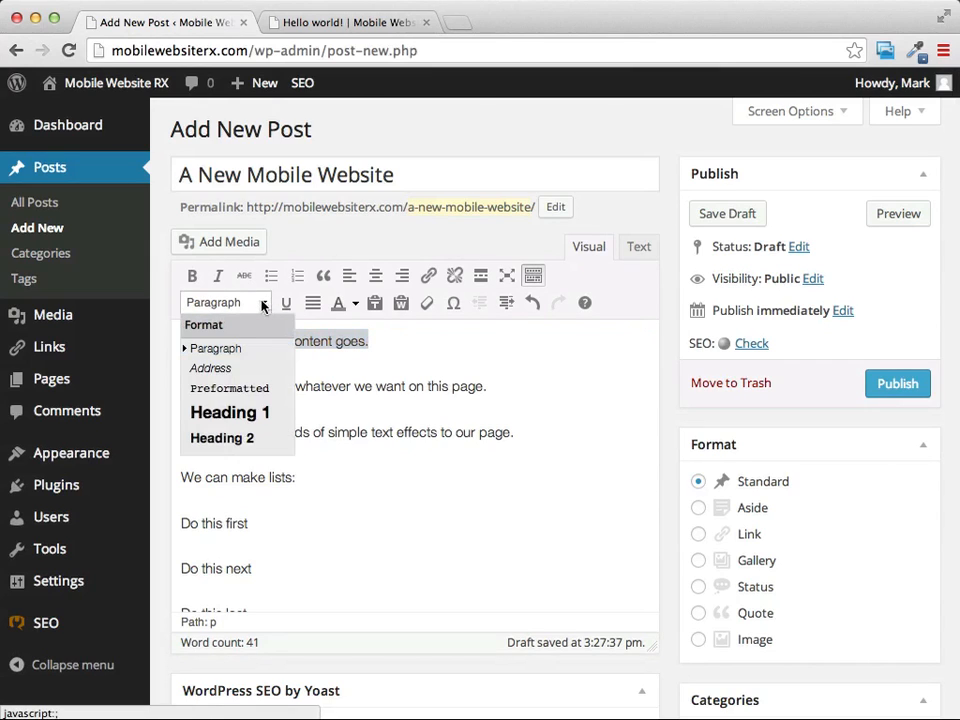
{"action": "left_click", "coordinate": [235, 414]}
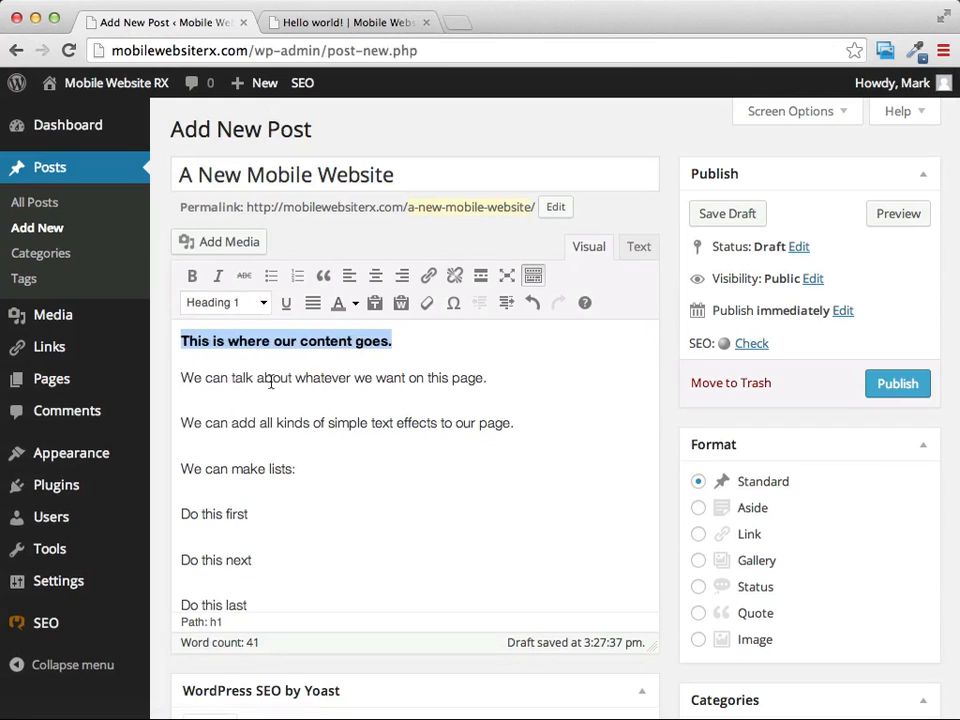
Step: Make the word "whatever" in the second line bold and underlined
{"action": "left_click_drag", "start_coordinate": [297, 378], "coordinate": [352, 378]}
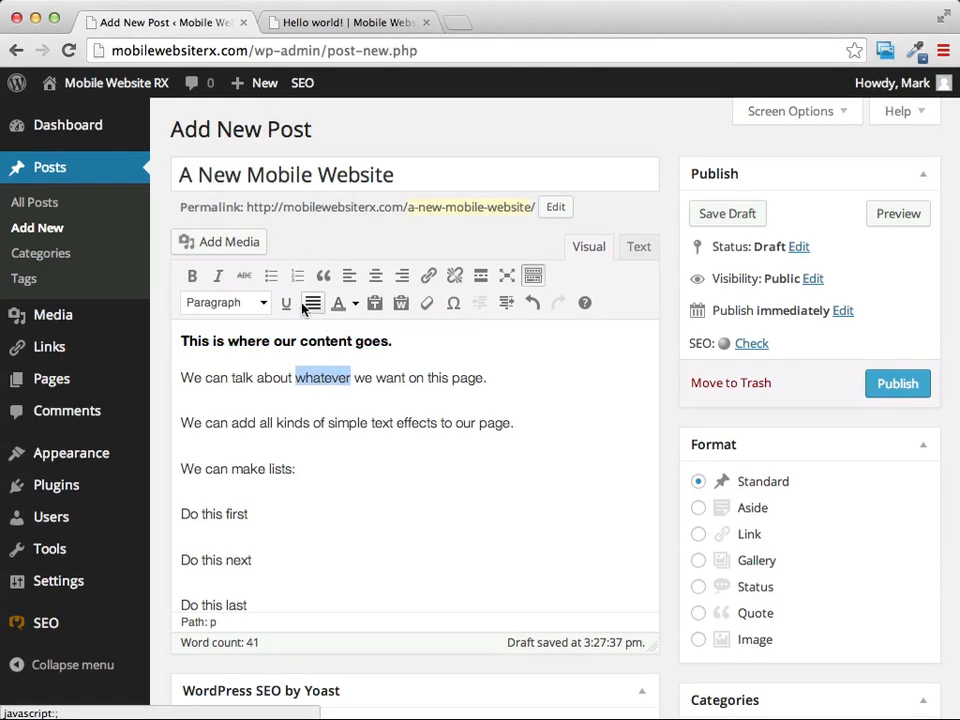
{"action": "left_click", "coordinate": [189, 277]}
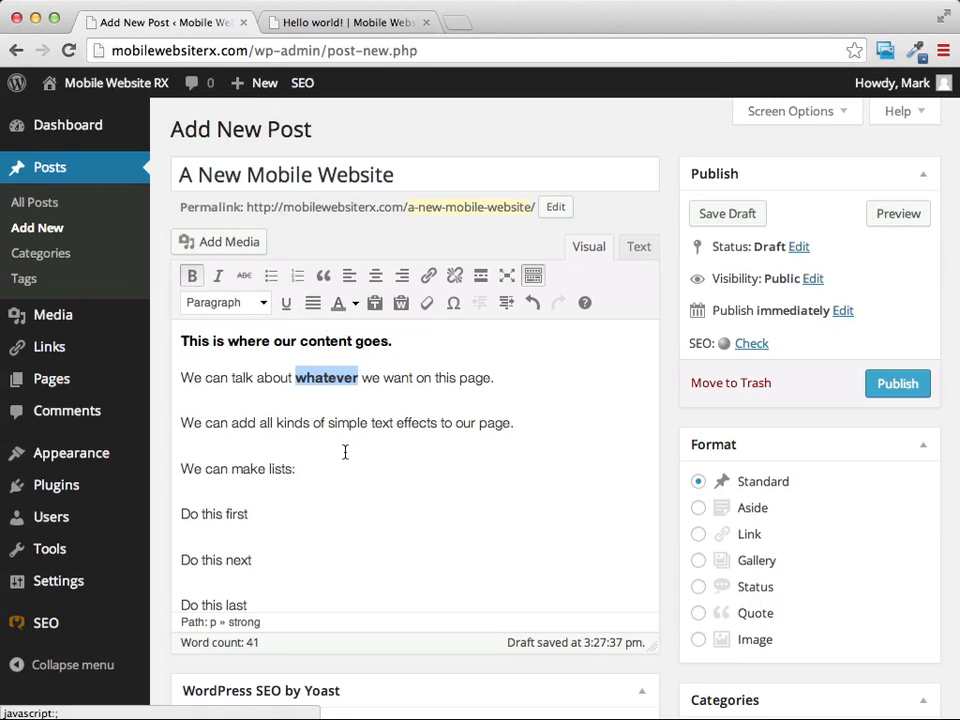
{"action": "left_click", "coordinate": [286, 303]}
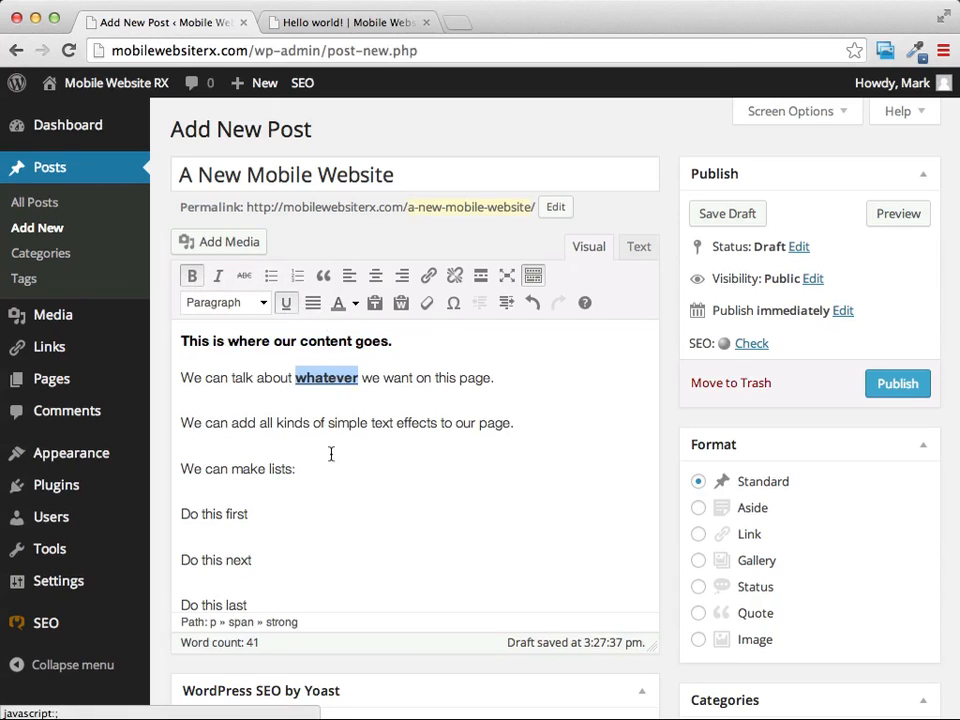
Step: Turn the lines "Do this first", "Do this next" and "Do this last" into a numbered list
{"action": "scroll", "coordinate": [453, 450], "scroll_direction": "down", "scroll_amount": 3}
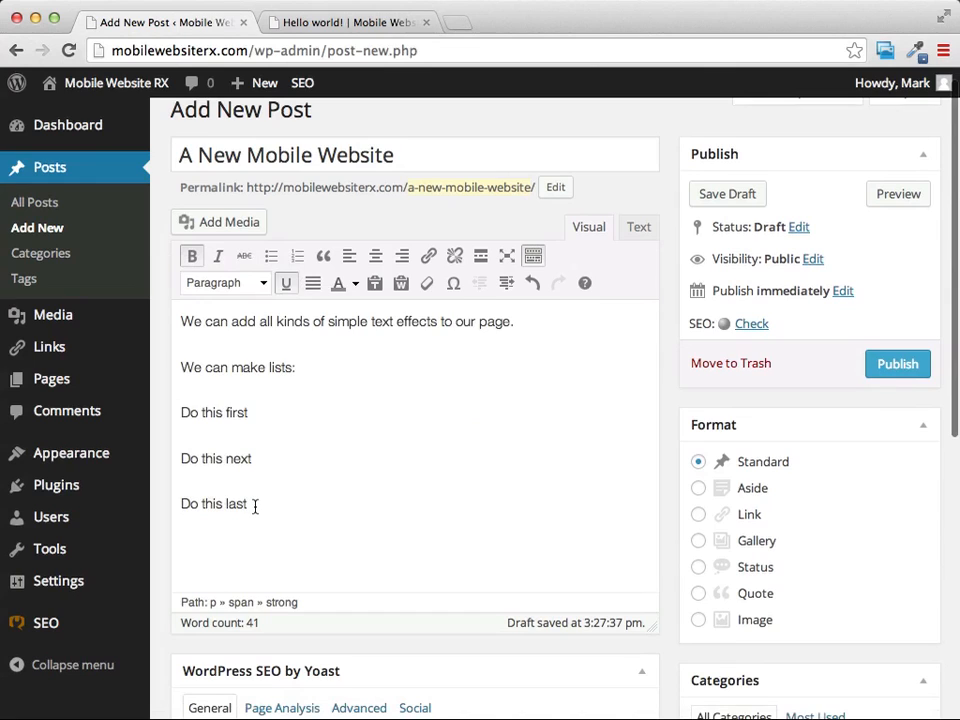
{"action": "left_click_drag", "start_coordinate": [255, 508], "coordinate": [179, 416]}
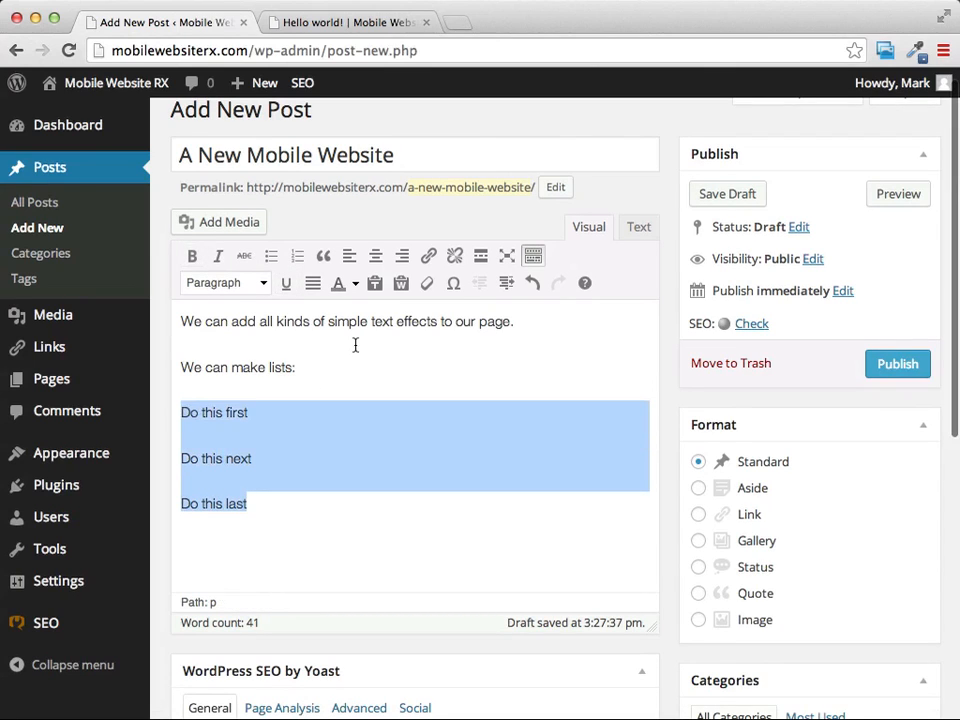
{"action": "scroll", "coordinate": [354, 343], "scroll_direction": "up", "scroll_amount": 1}
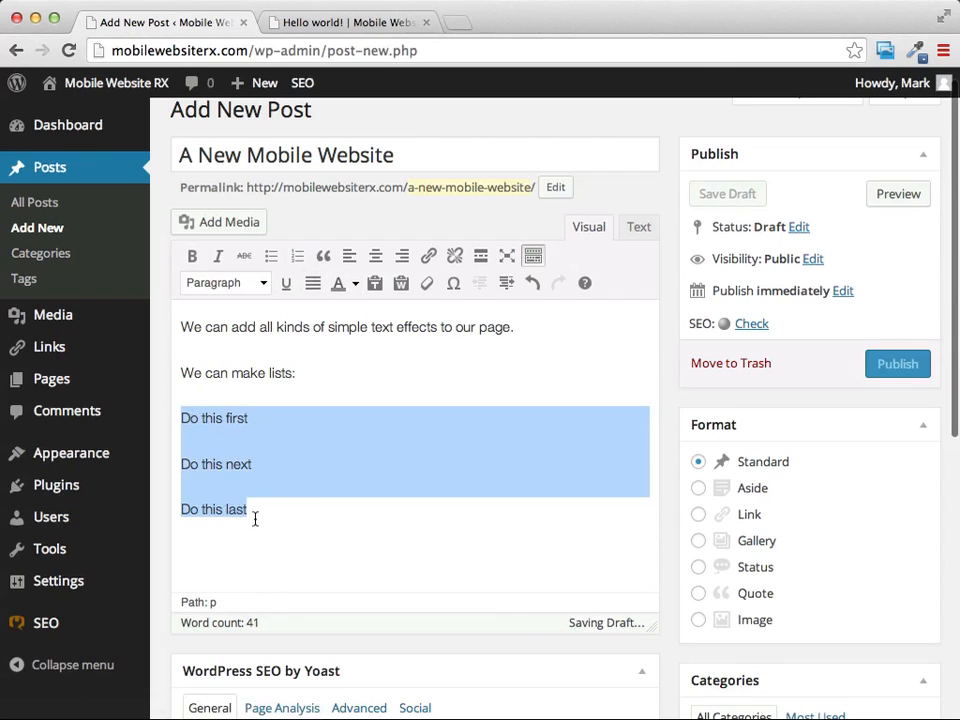
{"action": "left_click", "coordinate": [298, 256]}
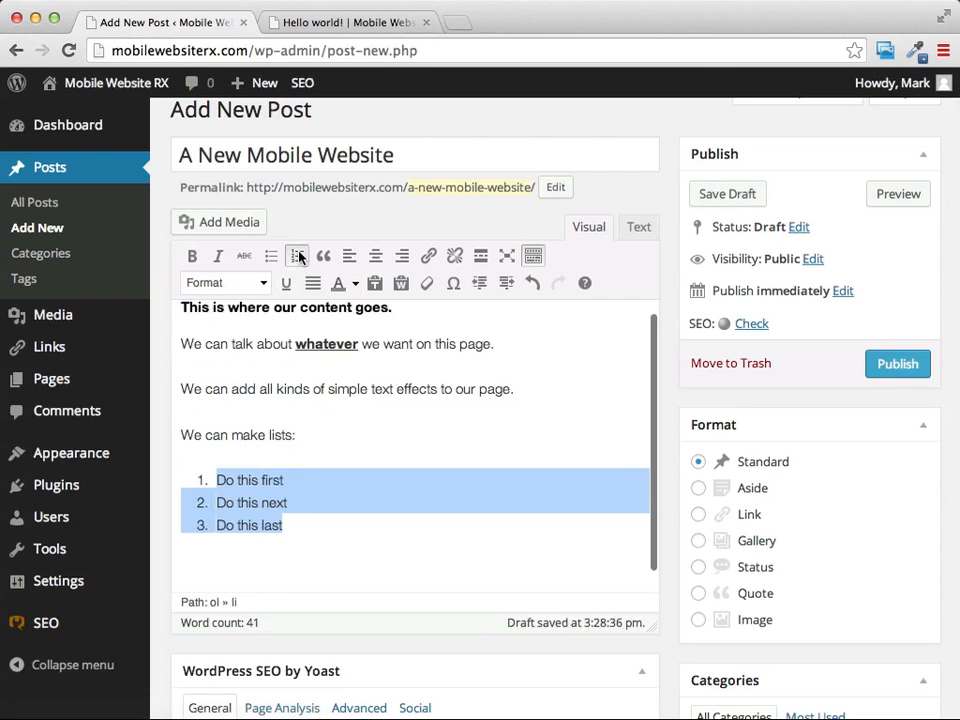
{"action": "left_click", "coordinate": [305, 545]}
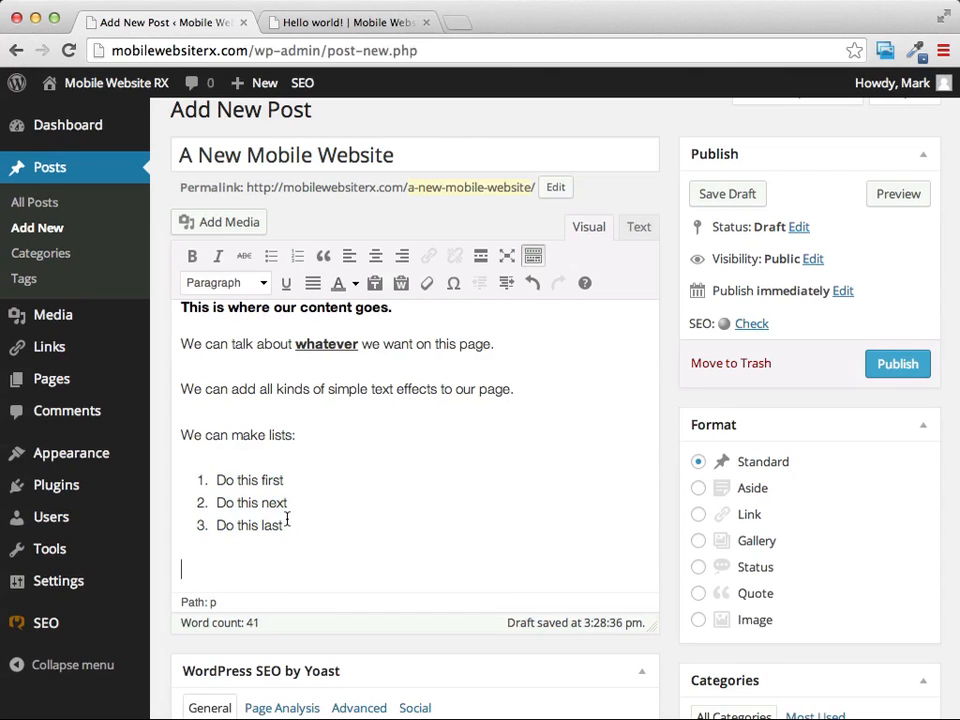
{"action": "scroll", "coordinate": [527, 381], "scroll_direction": "down", "scroll_amount": 5}
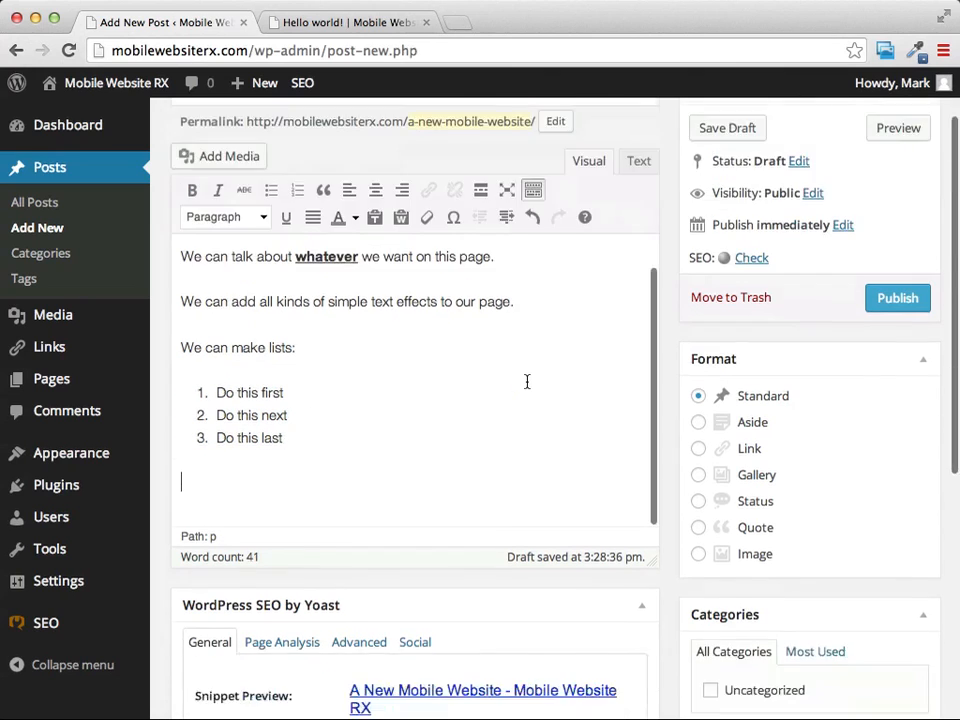
Step: Review the "A New Mobile Website" draft and its SEO settings, and publish the post
{"action": "scroll", "coordinate": [527, 381], "scroll_direction": "up", "scroll_amount": 6}
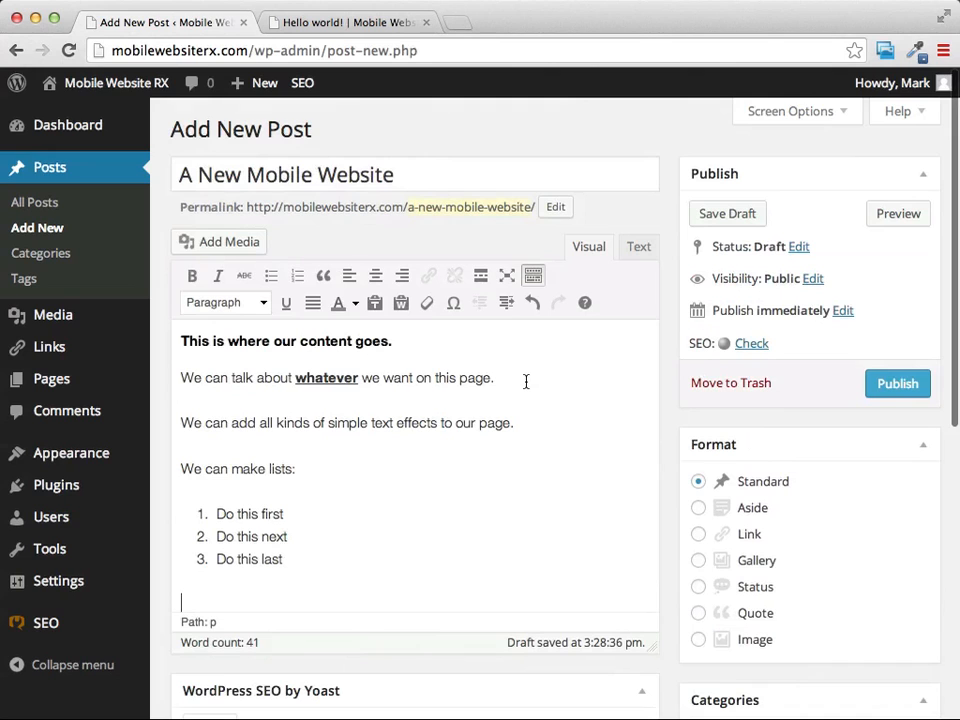
{"action": "scroll", "coordinate": [566, 441], "scroll_direction": "down", "scroll_amount": 5}
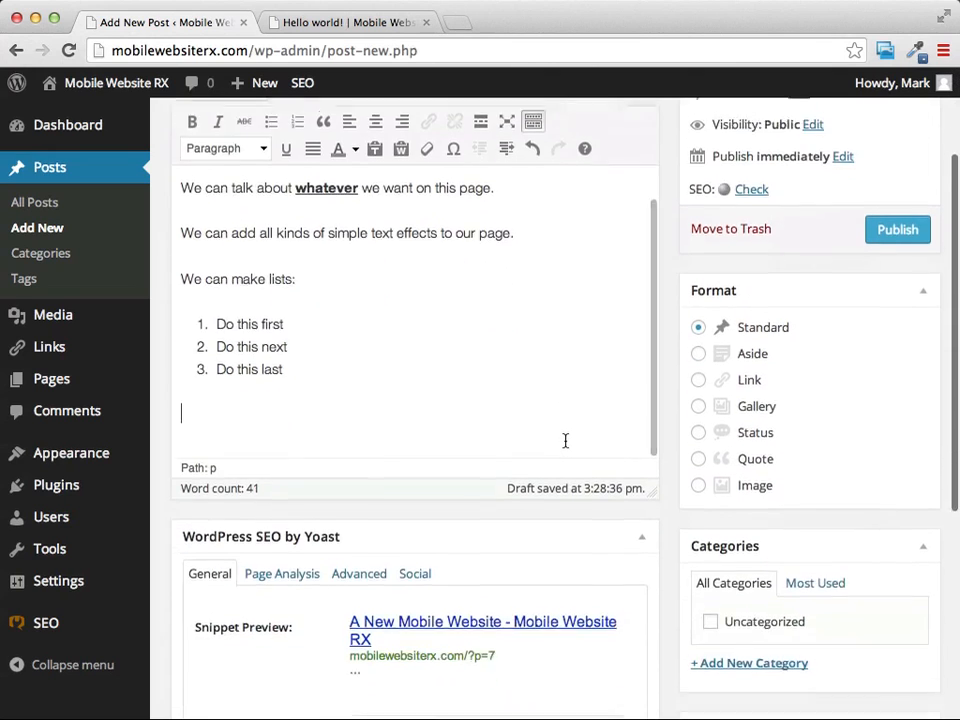
{"action": "scroll", "coordinate": [466, 475], "scroll_direction": "down", "scroll_amount": 4}
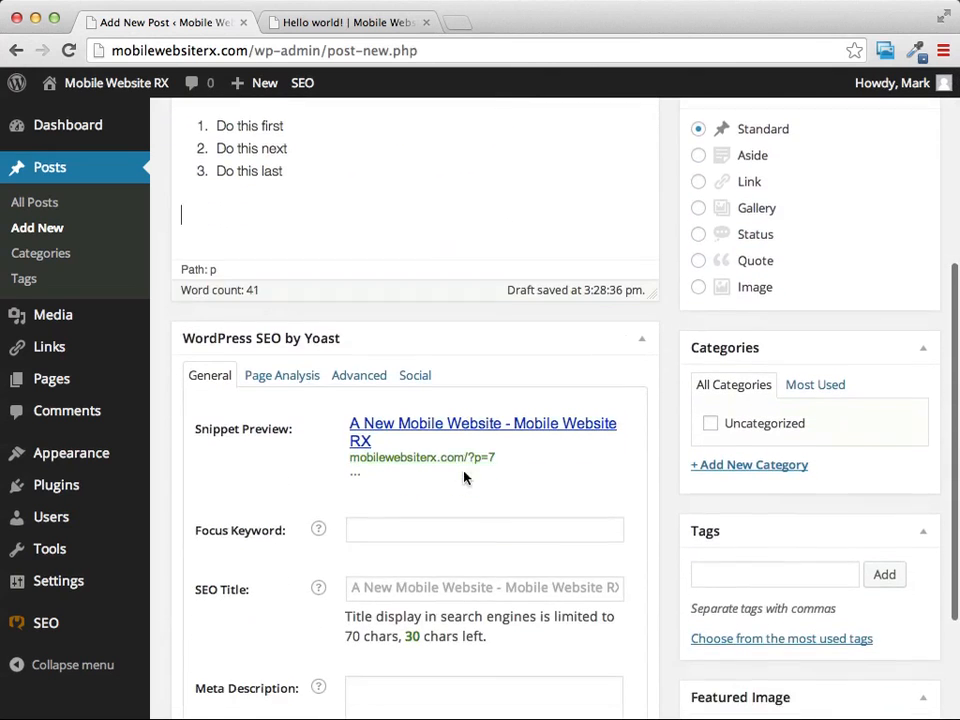
{"action": "scroll", "coordinate": [574, 358], "scroll_direction": "down", "scroll_amount": 3}
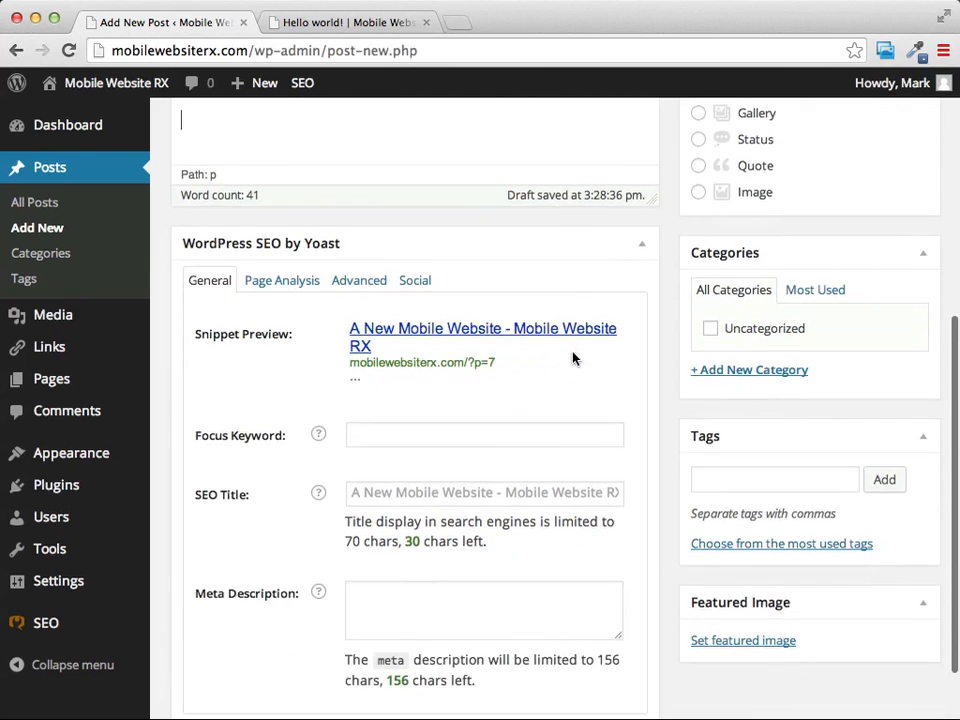
{"action": "scroll", "coordinate": [572, 355], "scroll_direction": "up", "scroll_amount": 10}
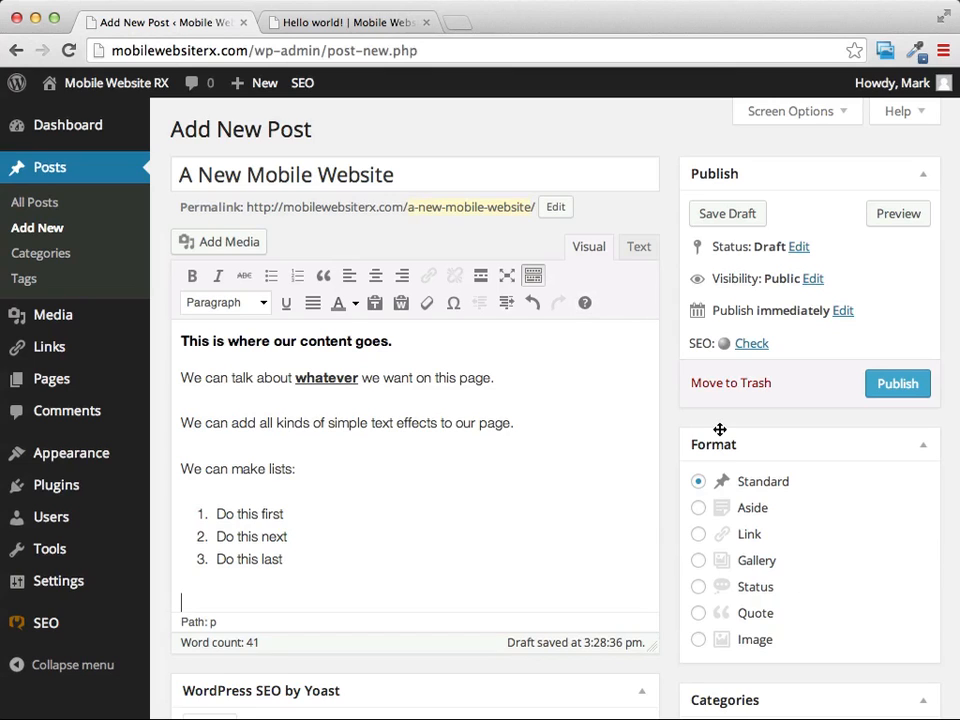
{"action": "scroll", "coordinate": [815, 553], "scroll_direction": "down", "scroll_amount": 1}
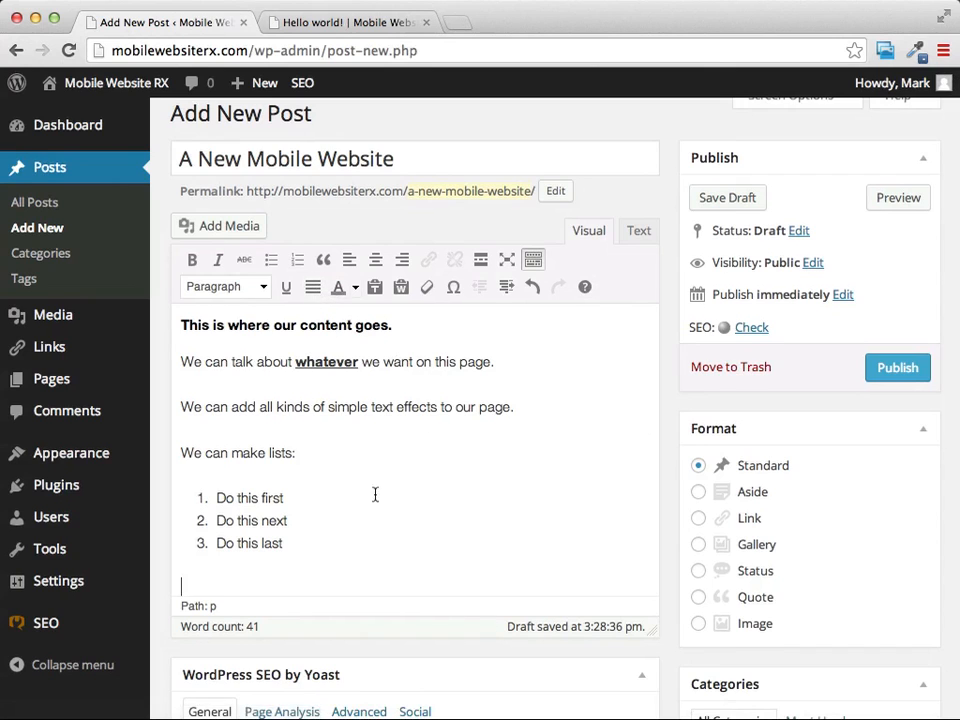
{"action": "scroll", "coordinate": [390, 496], "scroll_direction": "up", "scroll_amount": 1}
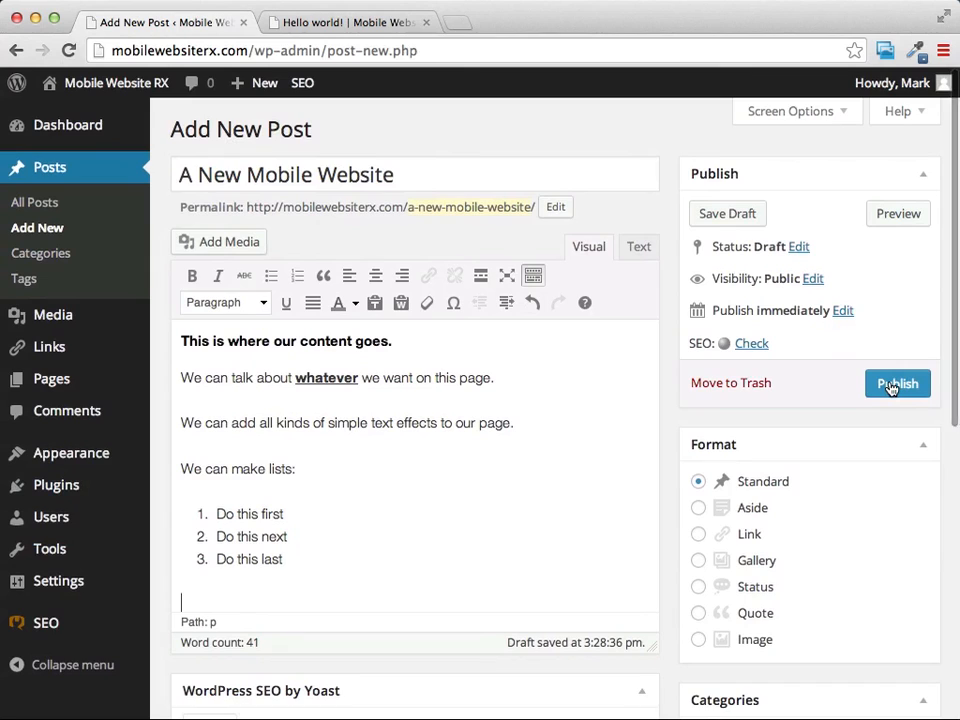
{"action": "left_click", "coordinate": [892, 387]}
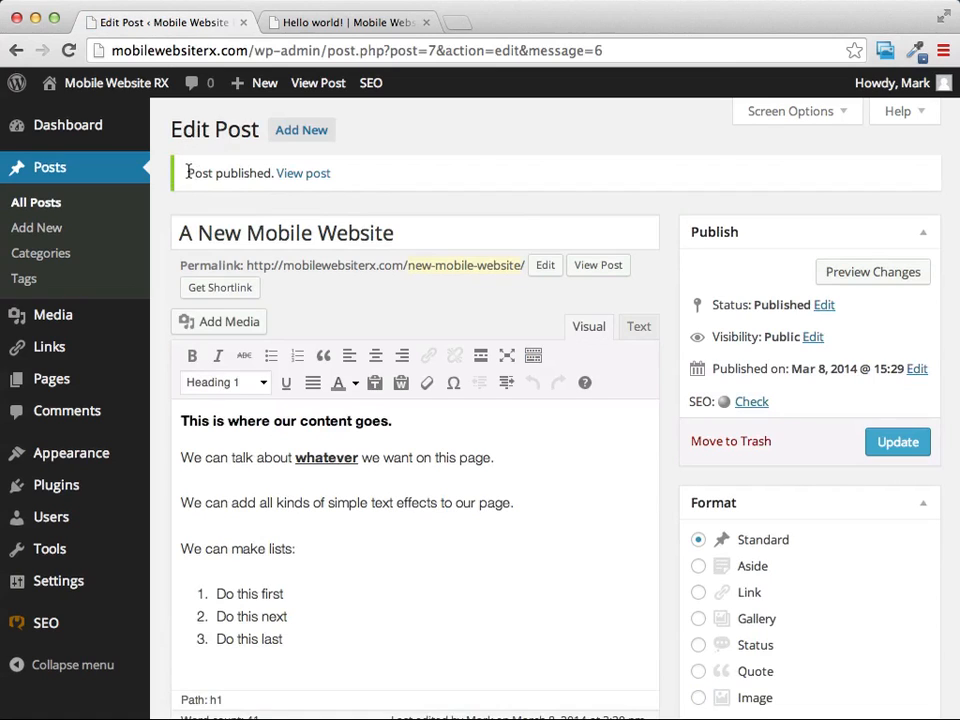
{"action": "left_click_drag", "start_coordinate": [187, 173], "coordinate": [336, 173]}
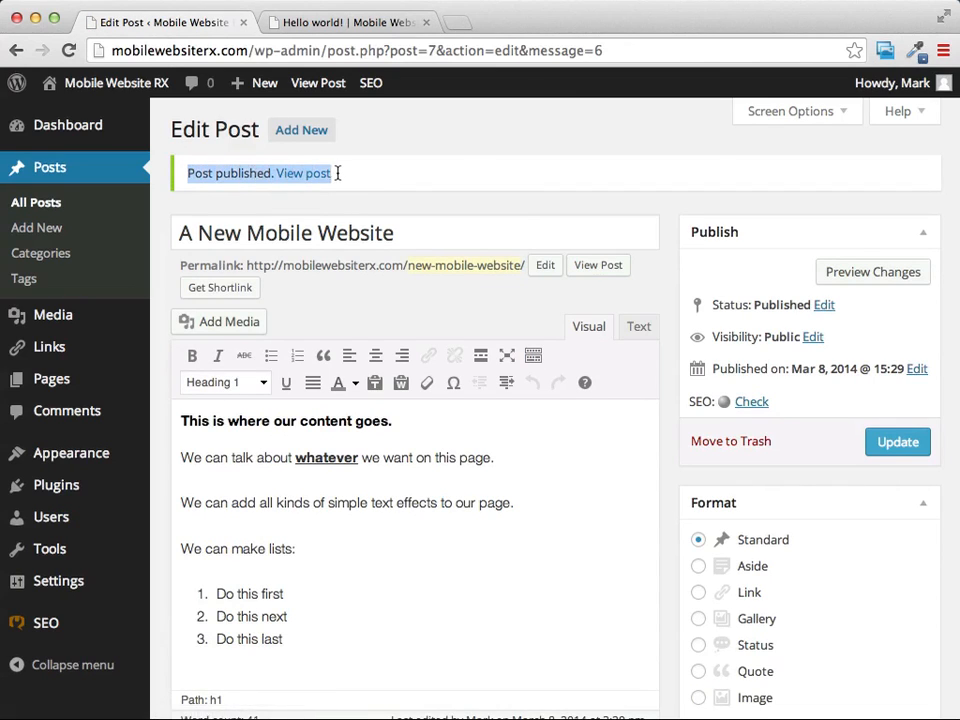
{"action": "left_click", "coordinate": [456, 139]}
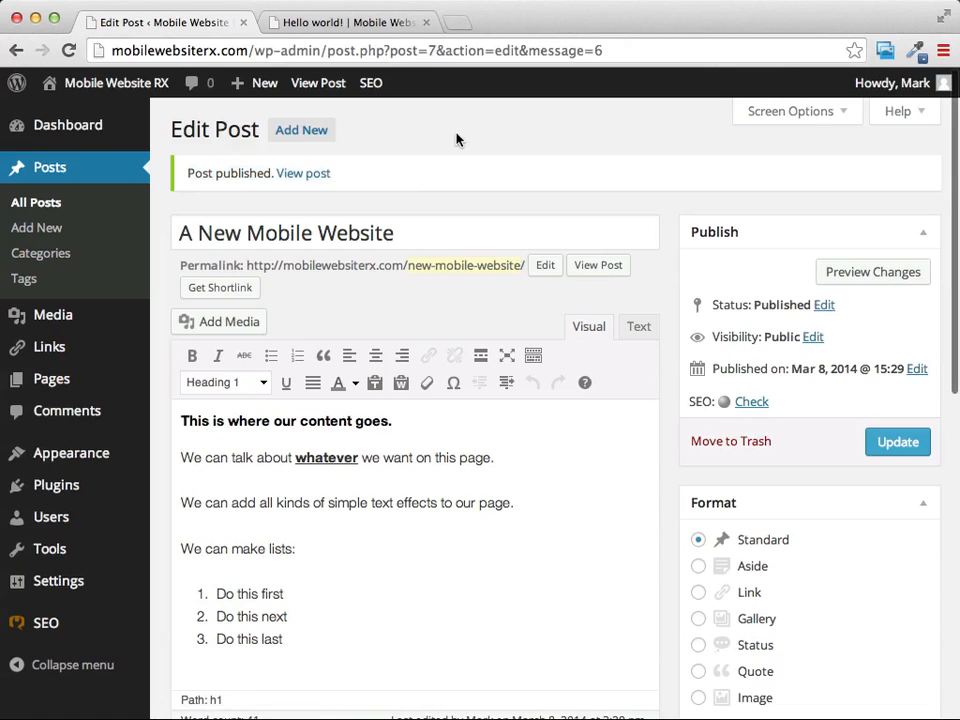
Step: Open the published "A New Mobile Website" post in a separate browser tab and look over its content
{"action": "right_click", "coordinate": [310, 176]}
{"action": "left_click", "coordinate": [330, 181]}
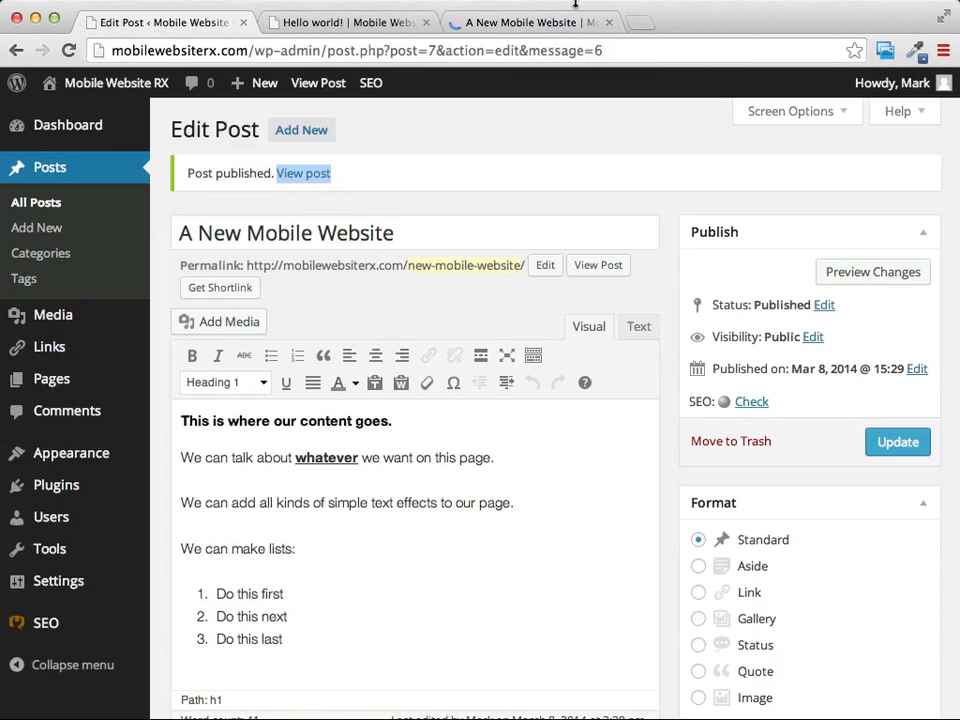
{"action": "left_click", "coordinate": [497, 24]}
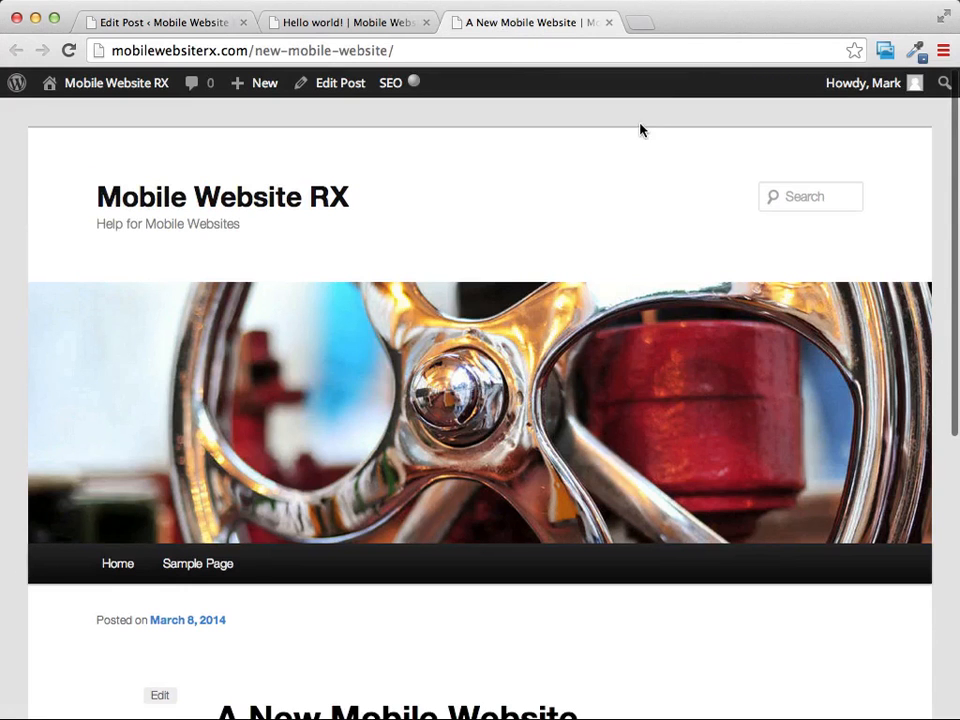
{"action": "scroll", "coordinate": [641, 130], "scroll_direction": "down", "scroll_amount": 10}
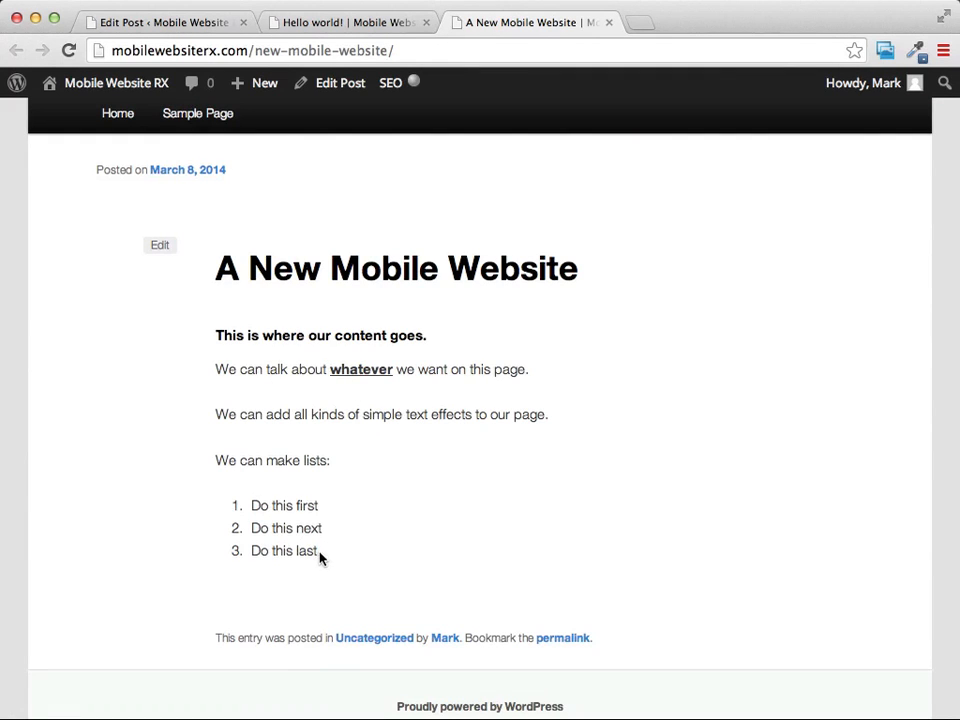
{"action": "scroll", "coordinate": [481, 508], "scroll_direction": "up", "scroll_amount": 10}
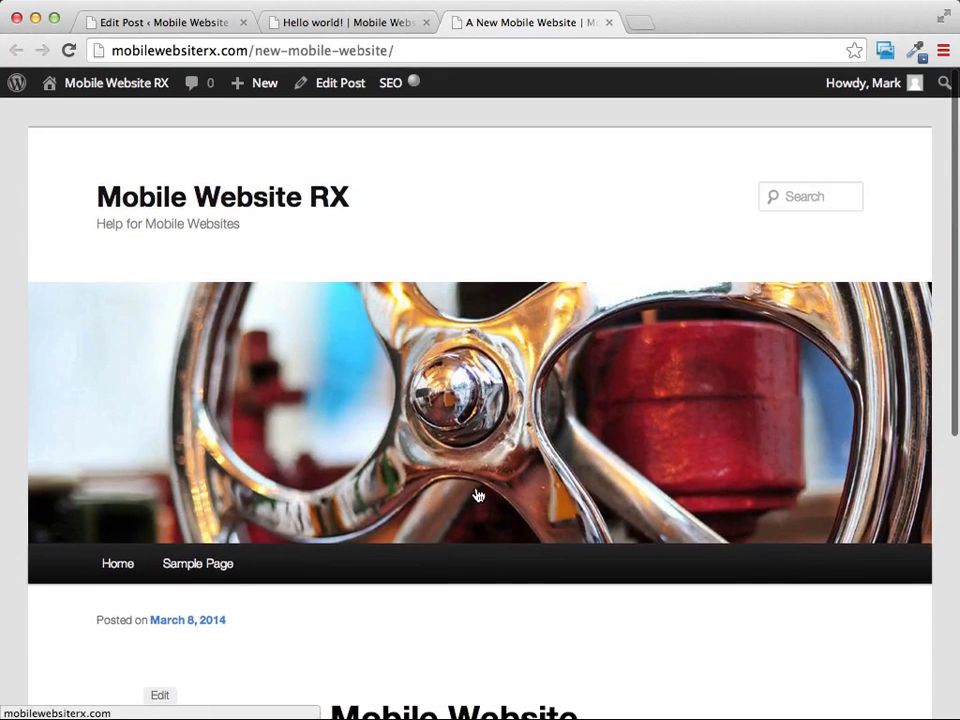
Step: View the post on the site's home page and open "A New Mobile Website" from the recent posts
{"action": "left_click", "coordinate": [221, 206]}
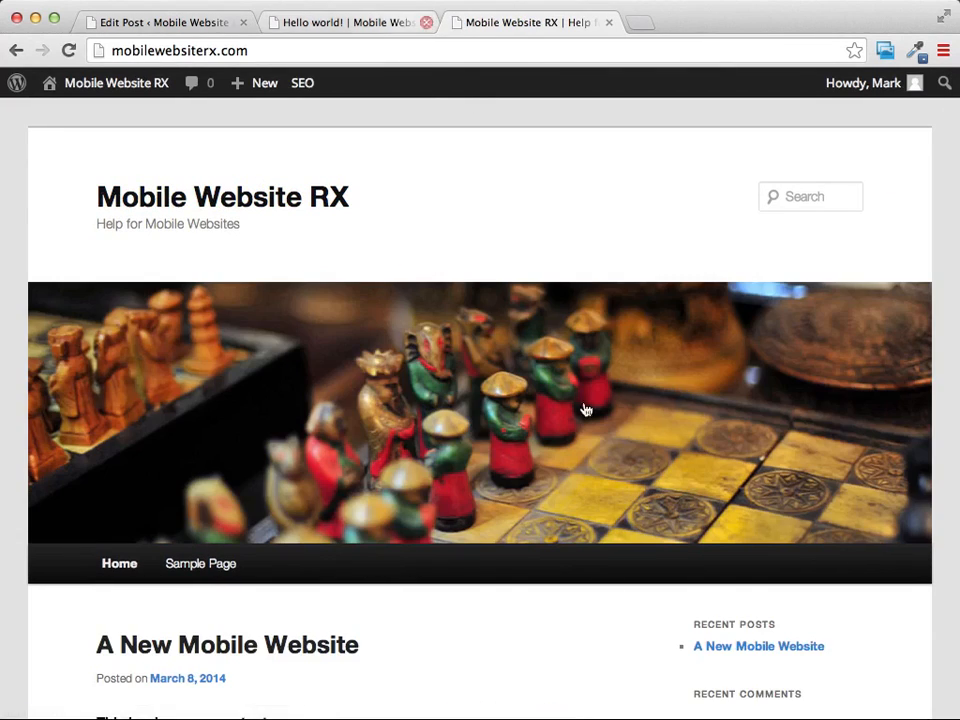
{"action": "scroll", "coordinate": [592, 533], "scroll_direction": "down", "scroll_amount": 2}
{"action": "scroll", "coordinate": [592, 533], "scroll_direction": "down", "scroll_amount": 3}
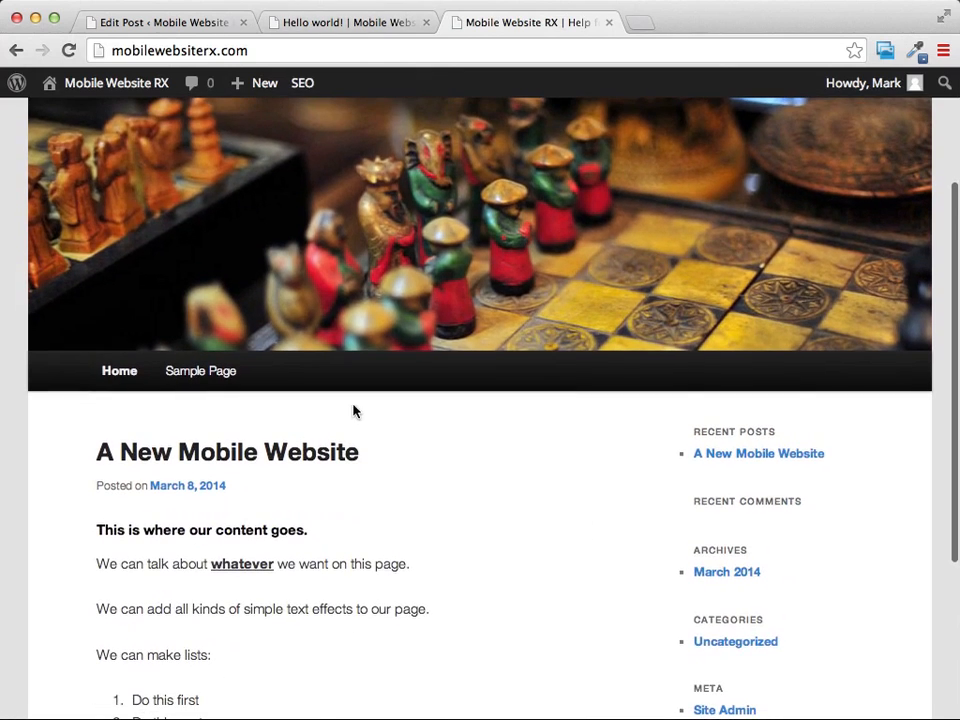
{"action": "mouse_move", "coordinate": [291, 86]}
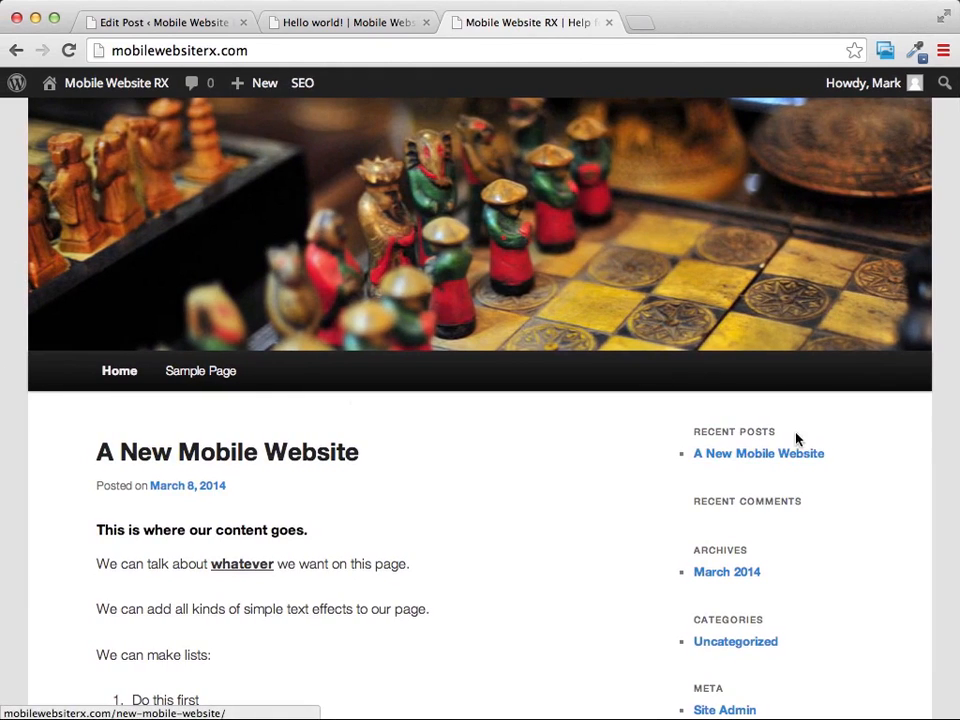
{"action": "left_click", "coordinate": [748, 459]}
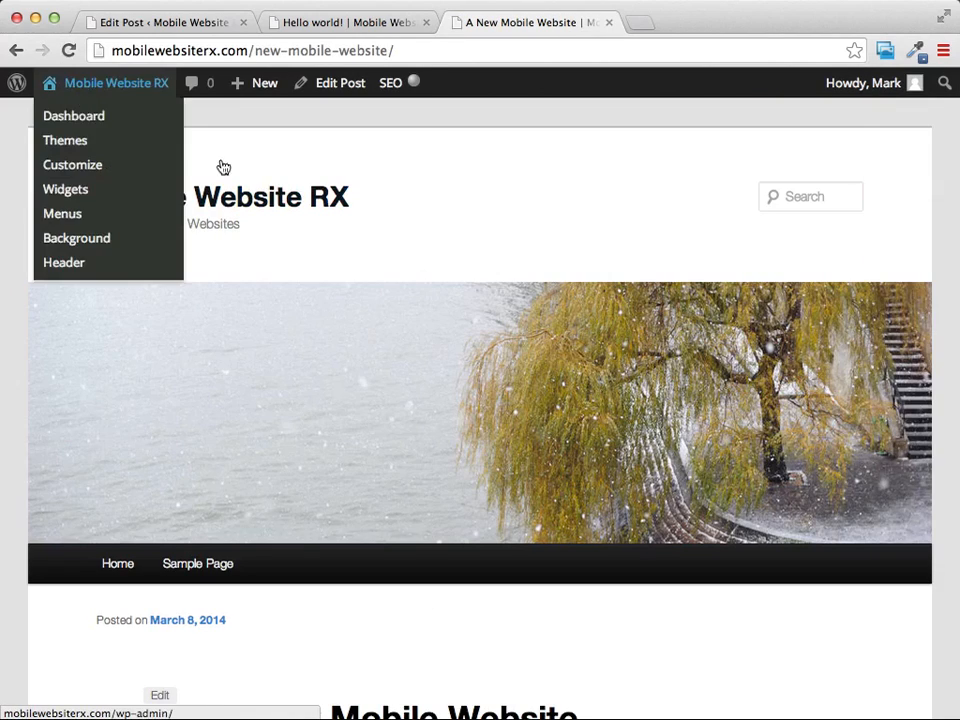
{"action": "scroll", "coordinate": [598, 210], "scroll_direction": "down", "scroll_amount": 5}
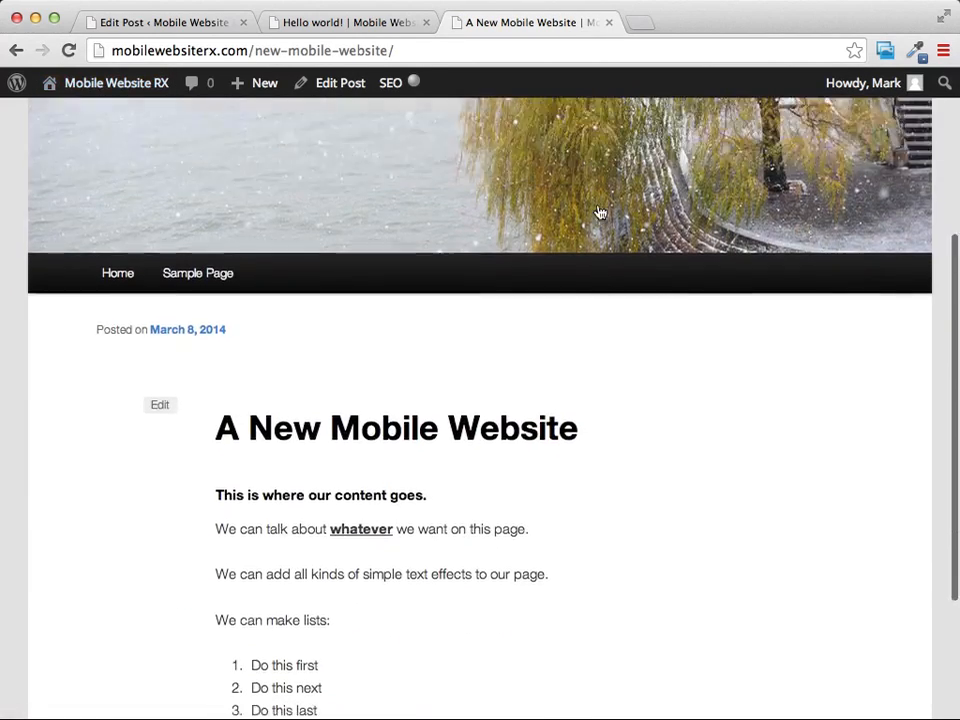
{"action": "scroll", "coordinate": [598, 212], "scroll_direction": "up", "scroll_amount": 5}
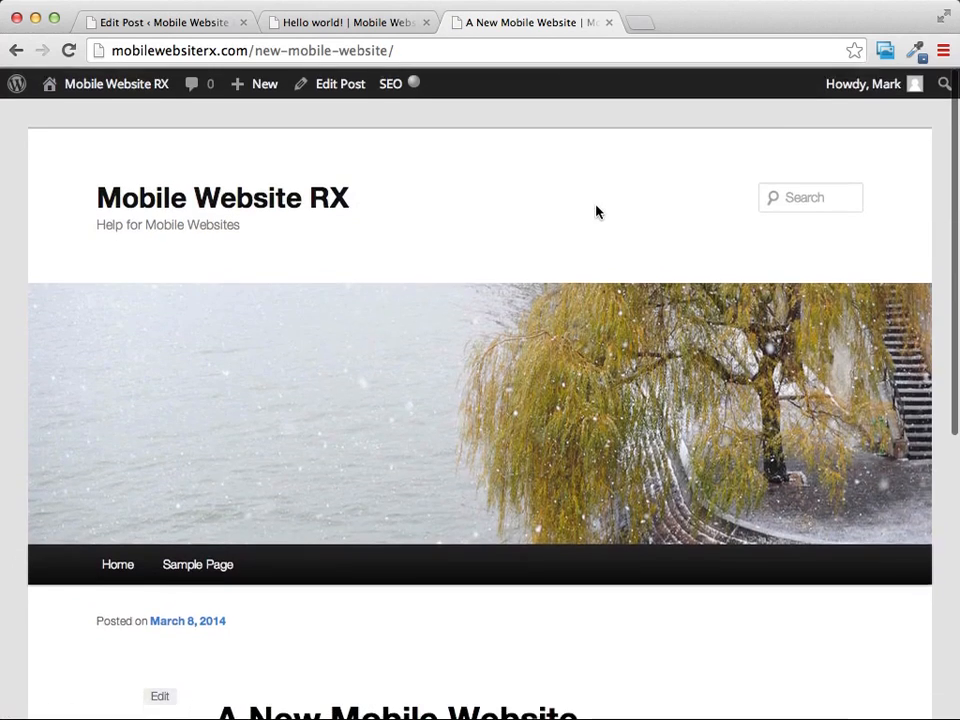
Step: Return to the post editor and start another new post titled "Our 2nd Post"
{"action": "left_click", "coordinate": [347, 23]}
{"action": "left_click", "coordinate": [187, 28]}
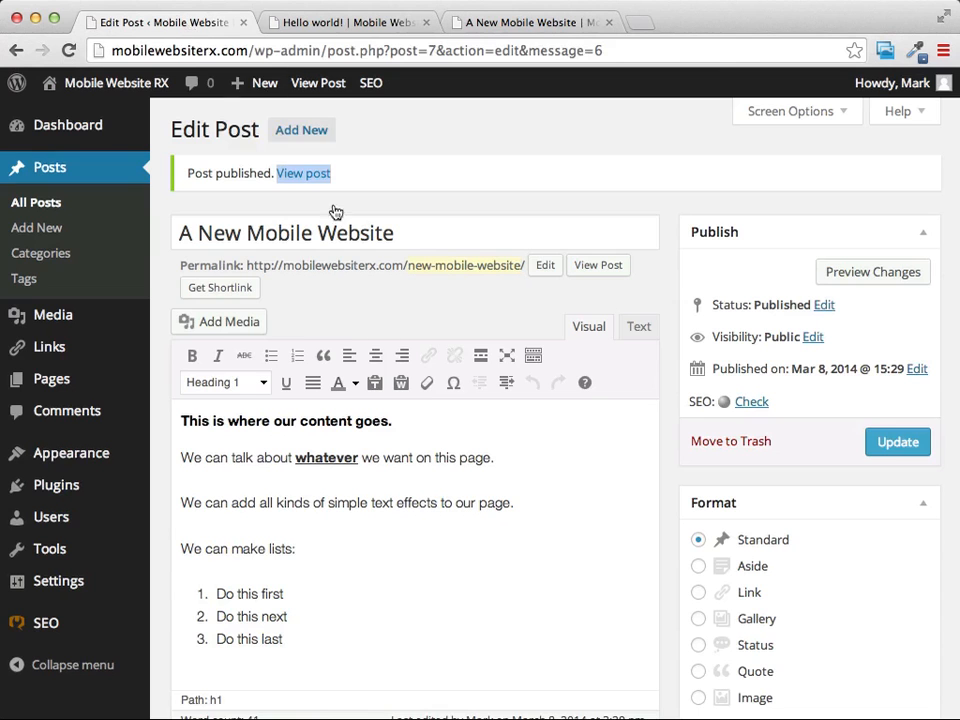
{"action": "left_click", "coordinate": [308, 133]}
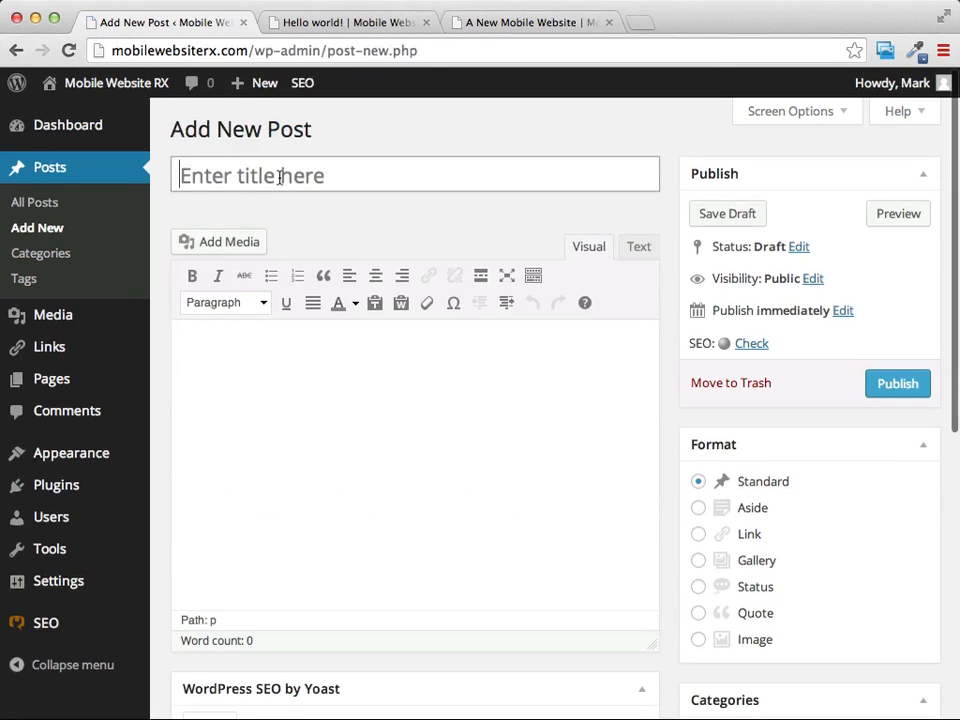
{"action": "left_click", "coordinate": [280, 177]}
{"action": "type", "text": "Ou"}
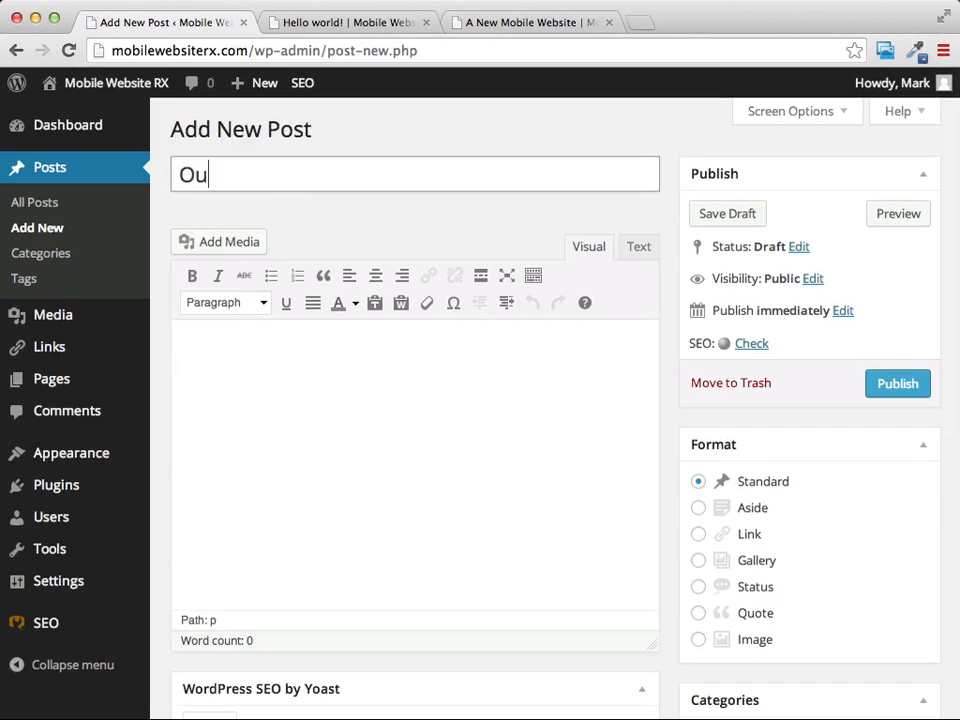
{"action": "type", "text": "r 2nd Post"}
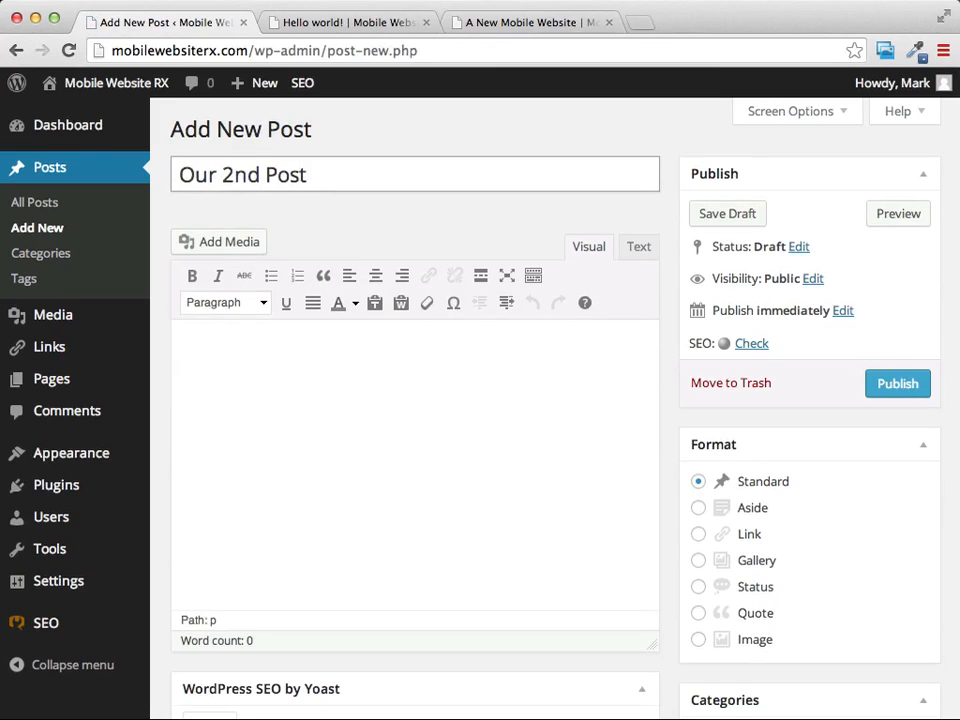
Step: Enter "Will have more content" as the body of the second post and publish it
{"action": "left_click", "coordinate": [244, 330]}
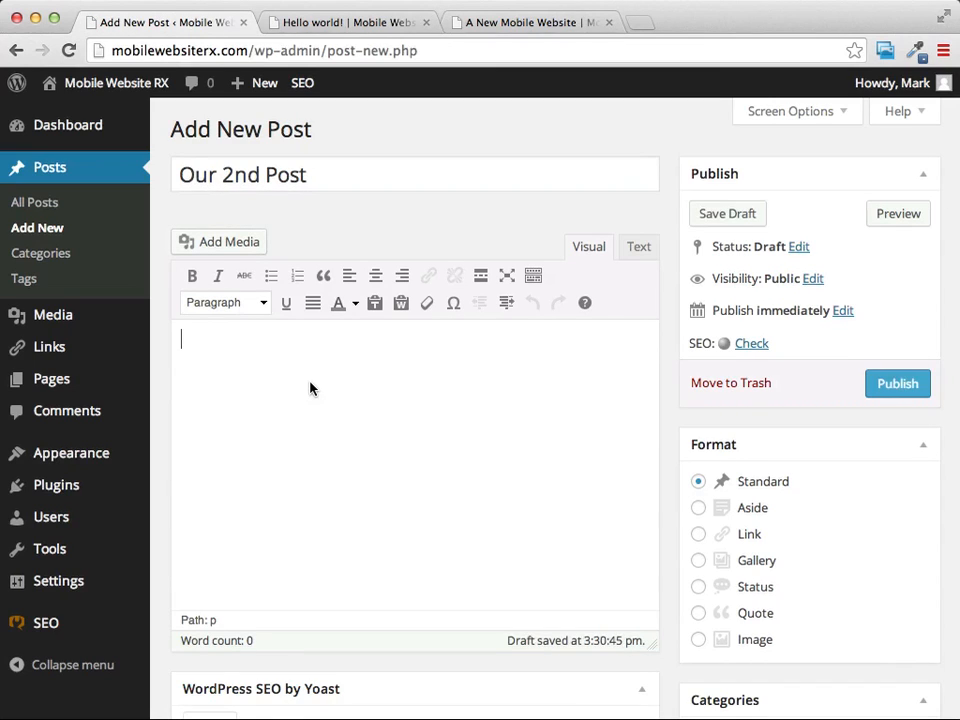
{"action": "type", "text": "Will have "}
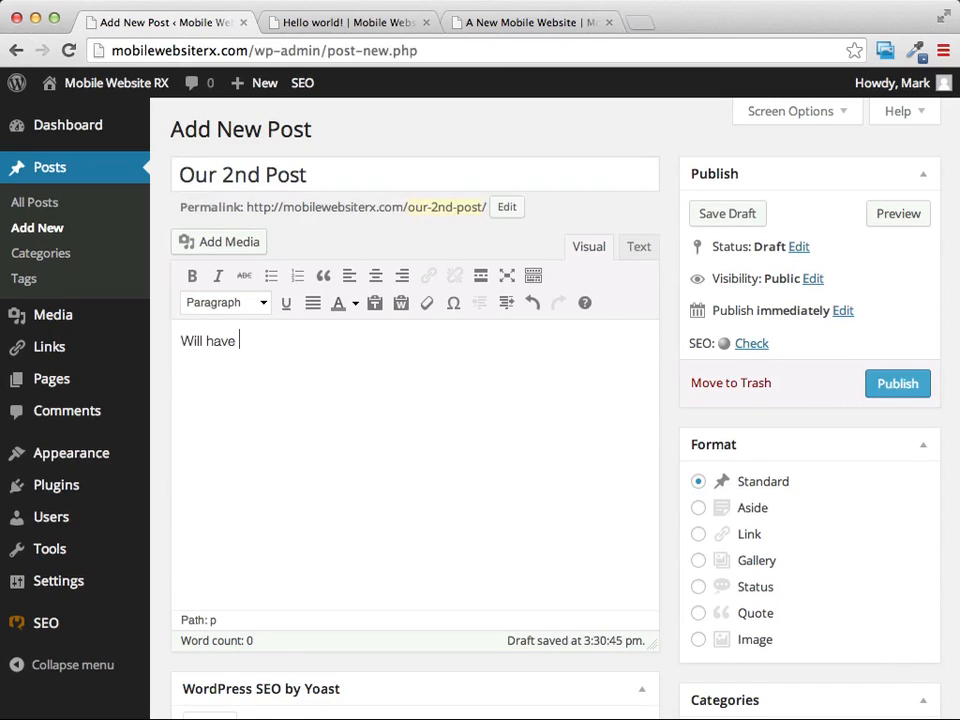
{"action": "type", "text": "more content"}
{"action": "left_click", "coordinate": [901, 394]}
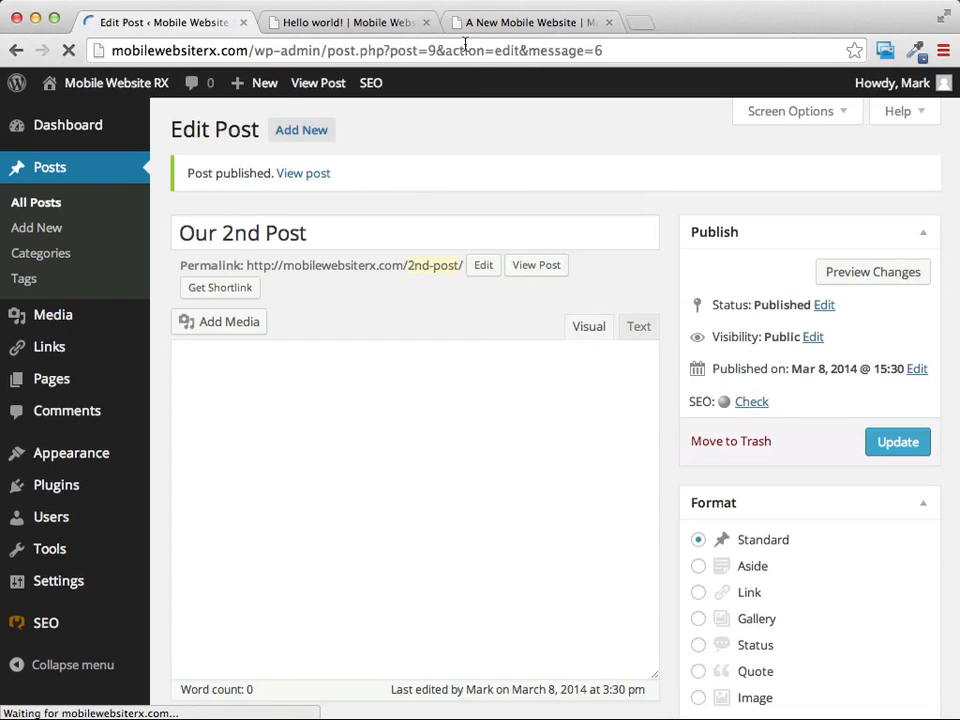
Step: Go to the live site's home page and examine how the two published posts are listed
{"action": "left_click", "coordinate": [535, 27]}
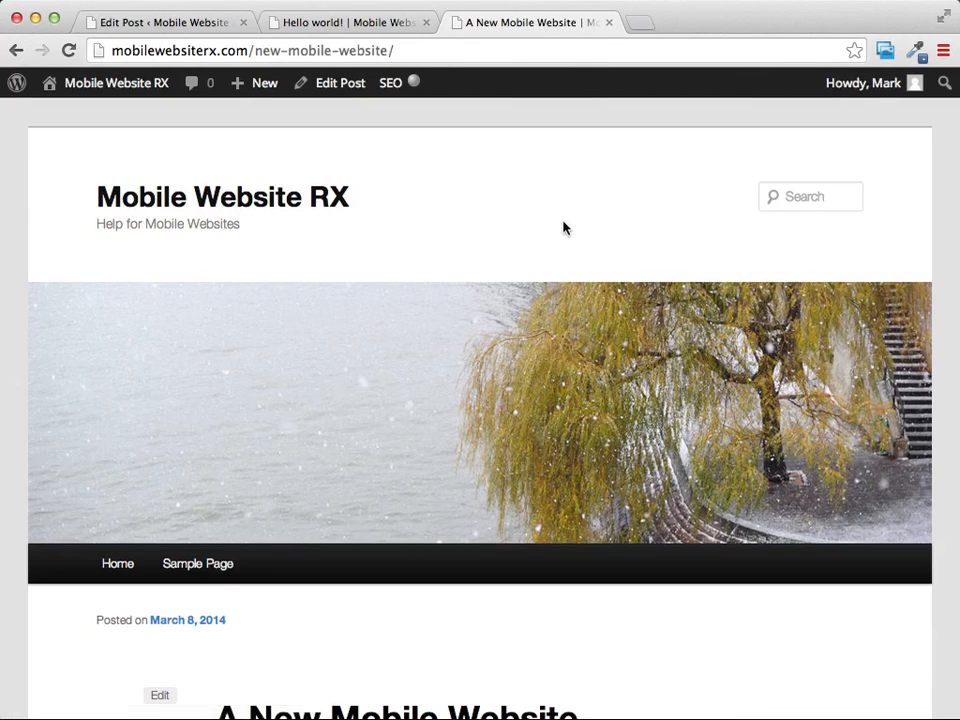
{"action": "left_click", "coordinate": [270, 197]}
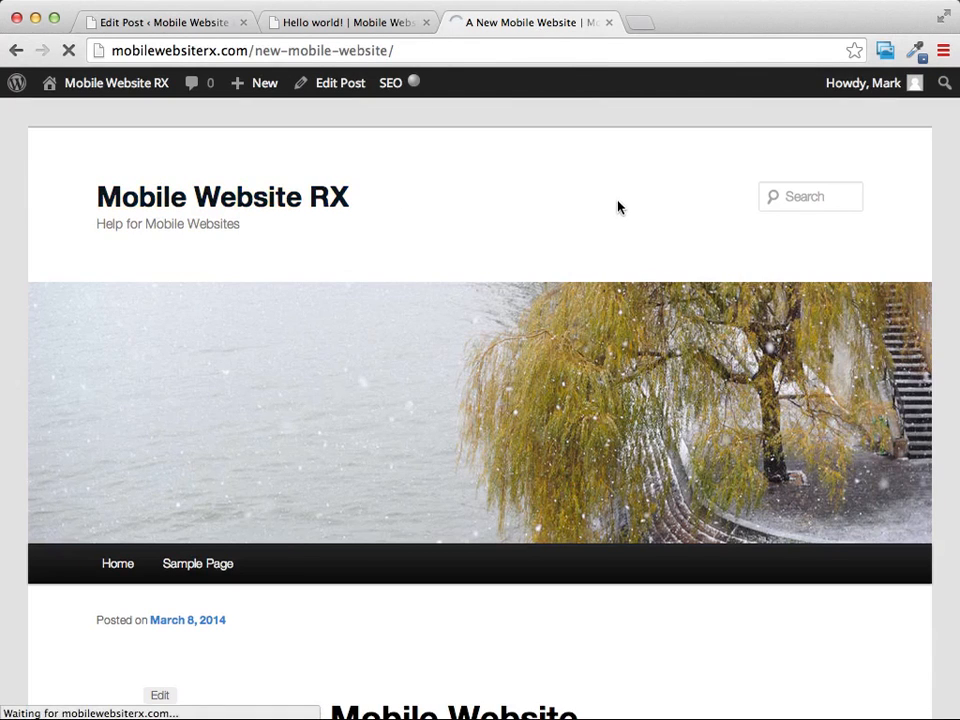
{"action": "scroll", "coordinate": [604, 216], "scroll_direction": "down", "scroll_amount": 3}
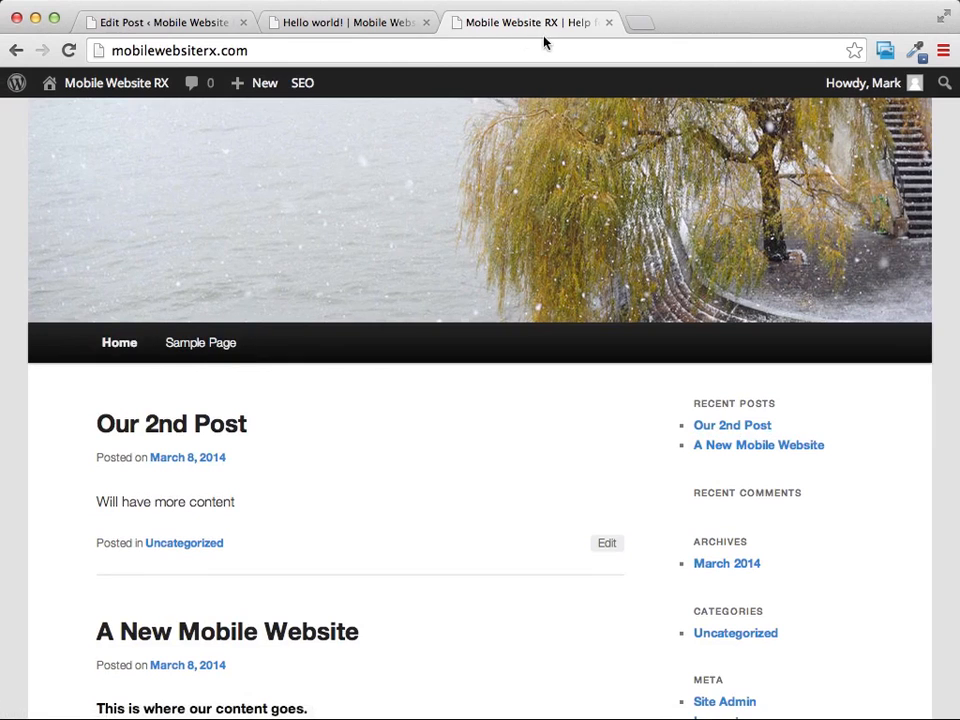
Step: Return to the WordPress admin, list all pages and move "Sample Page" to the trash
{"action": "left_click", "coordinate": [375, 24]}
{"action": "left_click", "coordinate": [159, 23]}
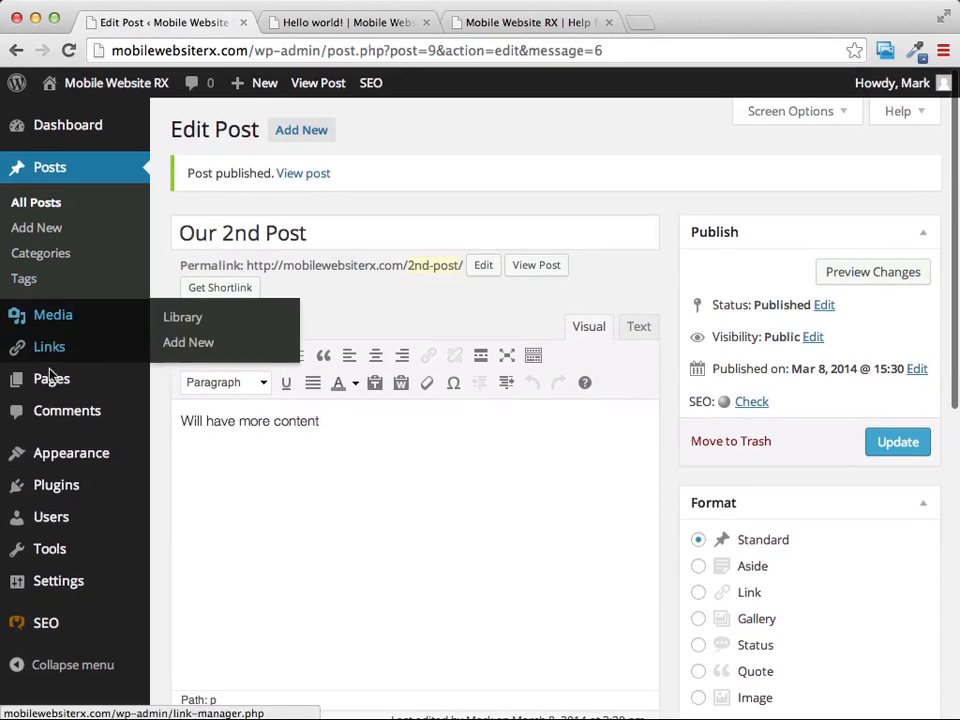
{"action": "mouse_move", "coordinate": [57, 388]}
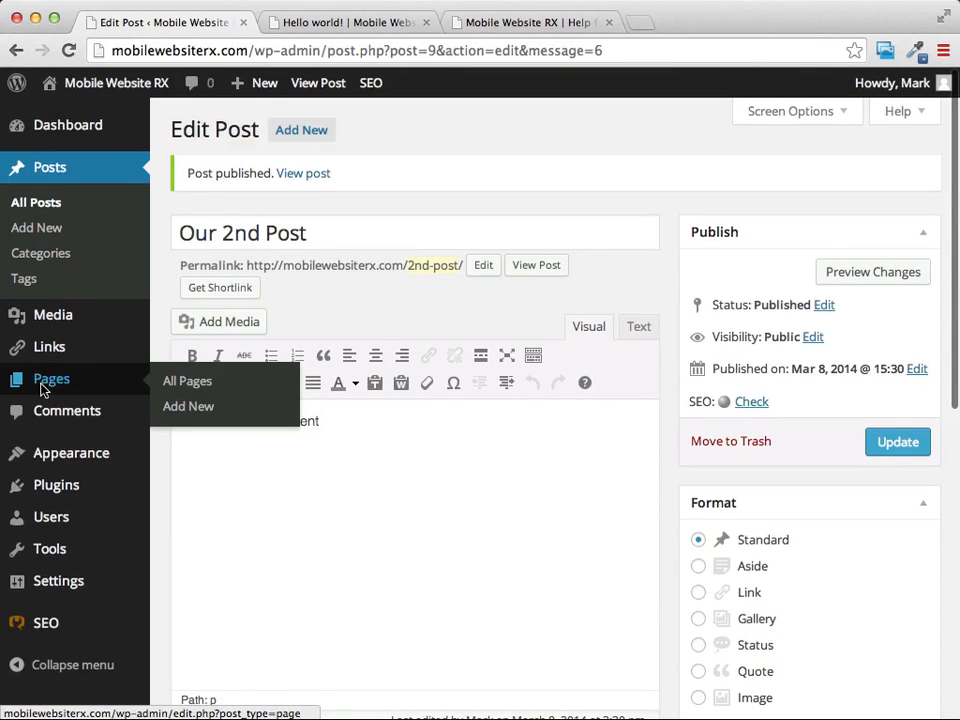
{"action": "left_click", "coordinate": [57, 388]}
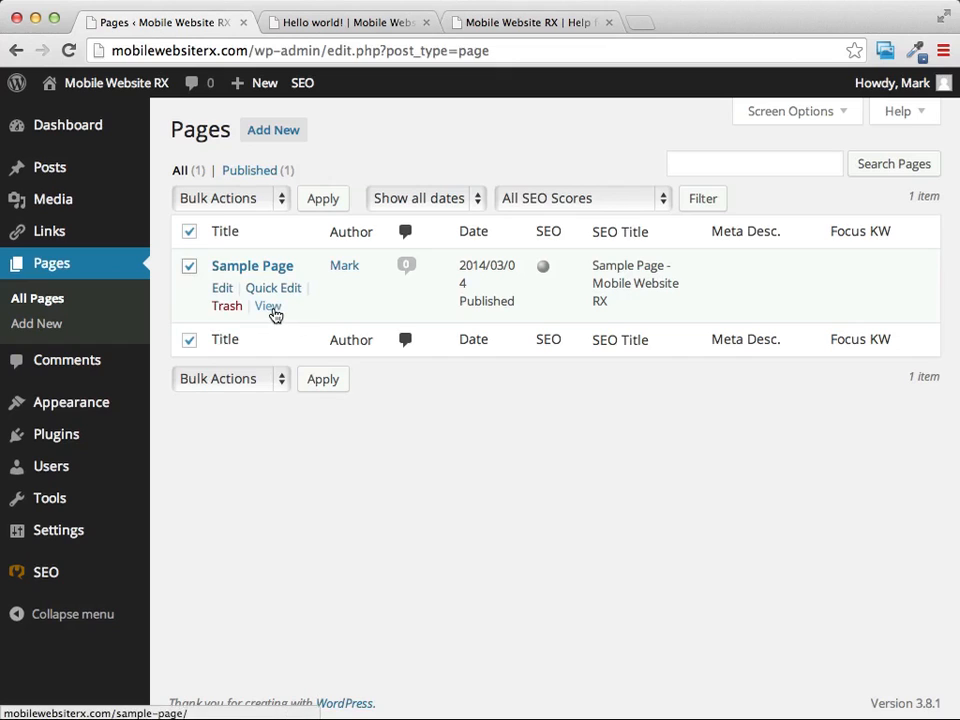
{"action": "left_click", "coordinate": [227, 307]}
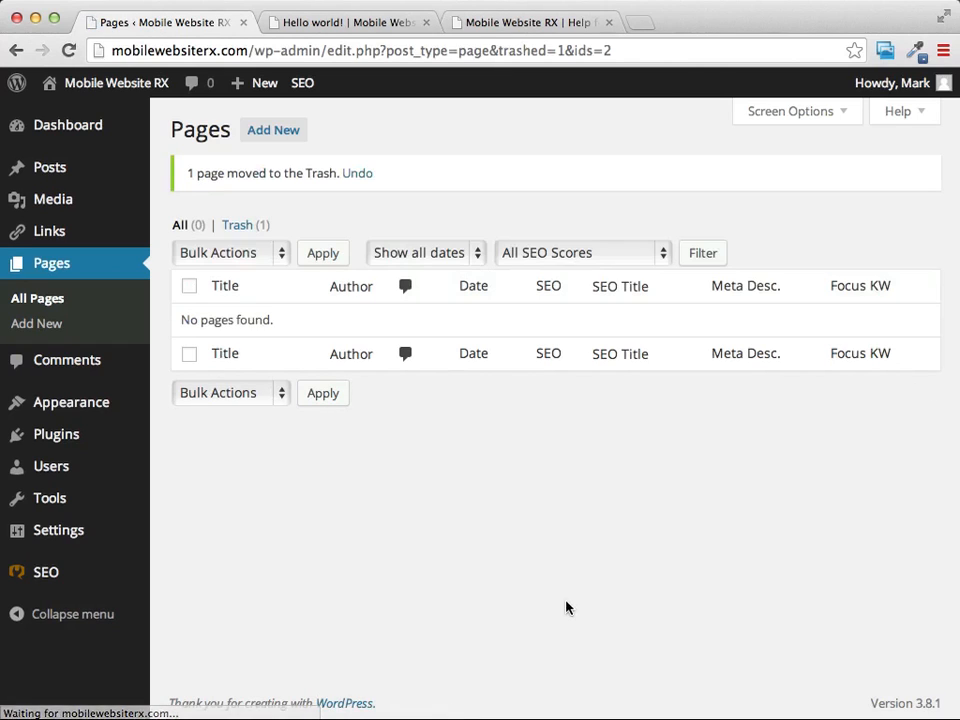
Step: Switch to the live site, load its home page and check the navigation menu for the trashed page
{"action": "left_click", "coordinate": [361, 23]}
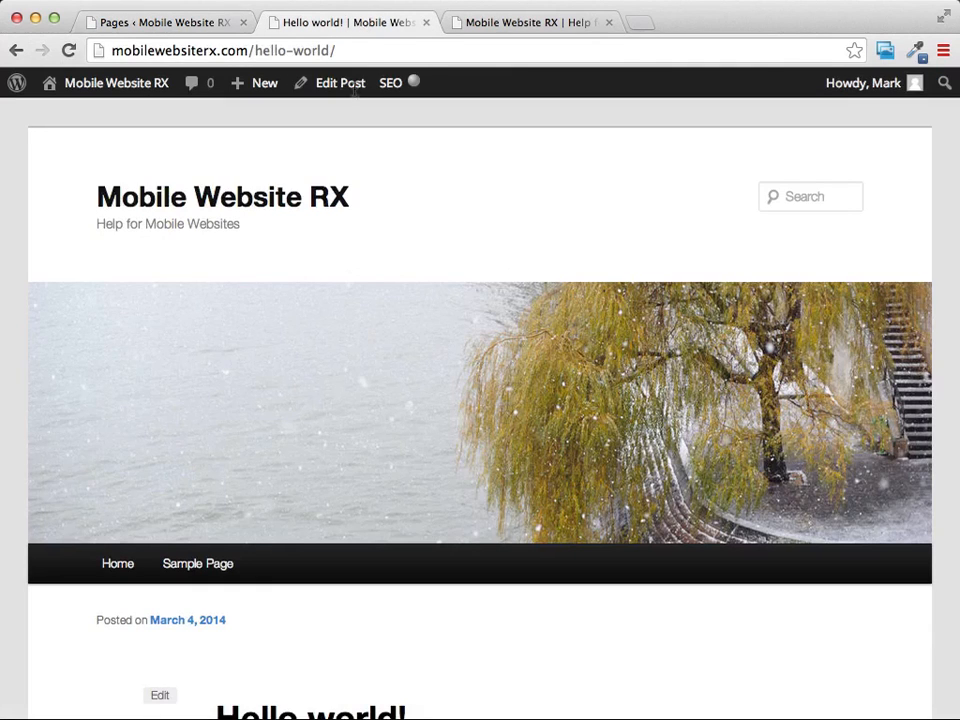
{"action": "left_click", "coordinate": [162, 206]}
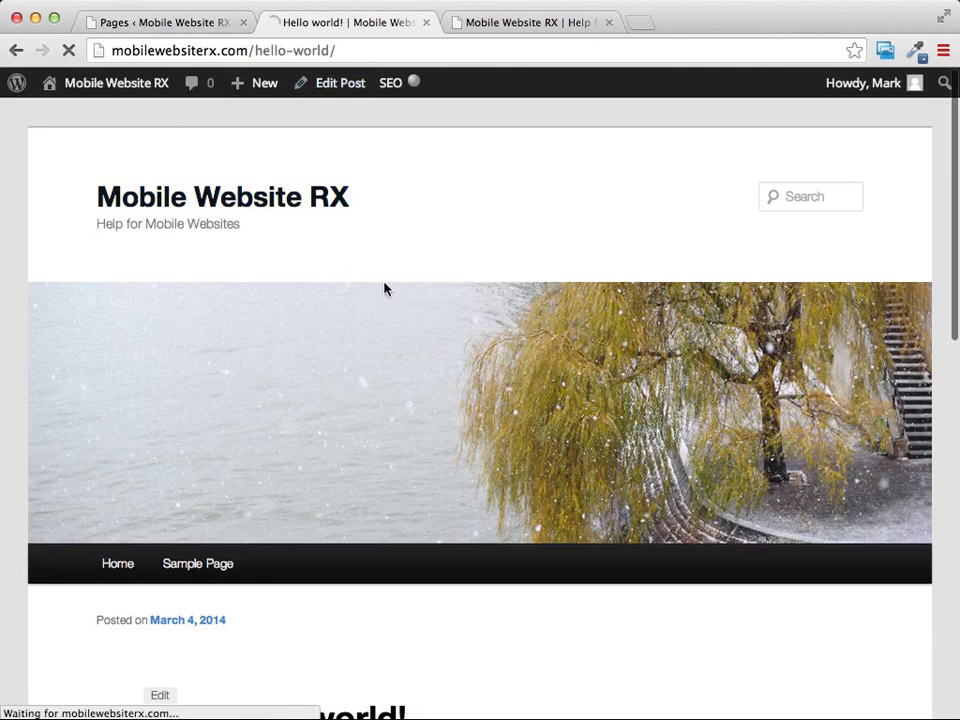
{"action": "scroll", "coordinate": [388, 279], "scroll_direction": "down", "scroll_amount": 4}
{"action": "scroll", "coordinate": [192, 389], "scroll_direction": "down", "scroll_amount": 5}
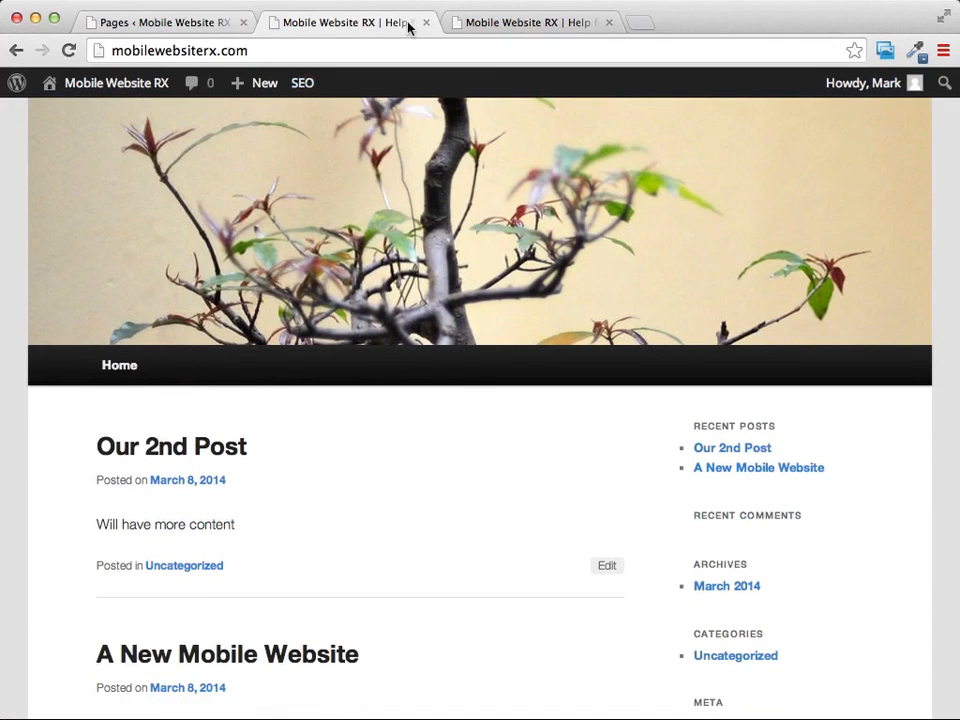
Step: Return to the WordPress admin and add a page titled "About Me" with a short introduction about helping small business owners with mobile websites
{"action": "left_click", "coordinate": [200, 27]}
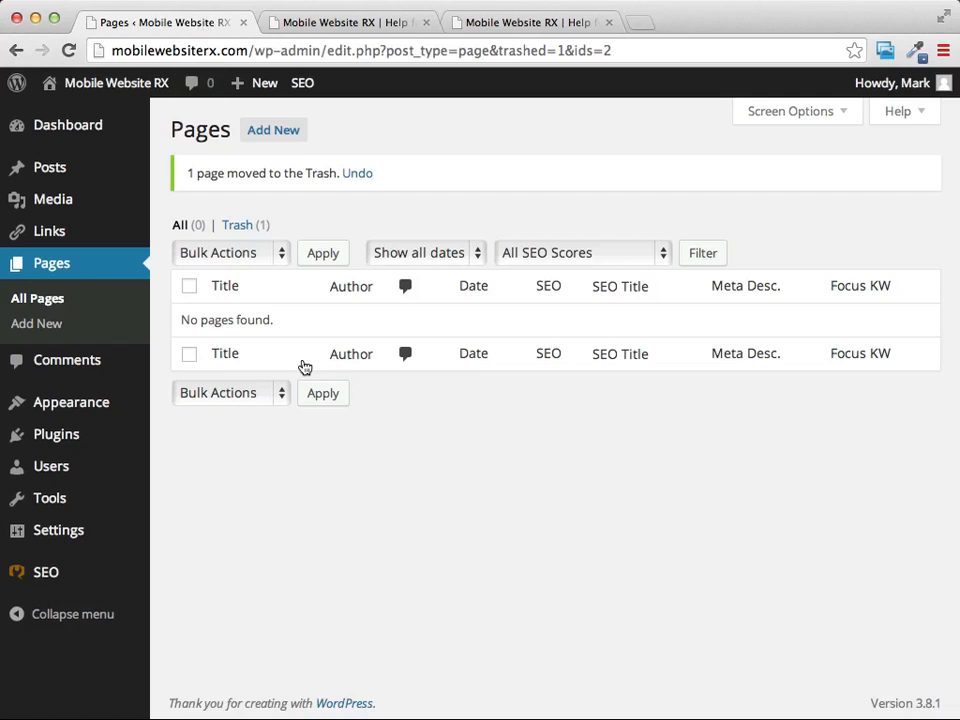
{"action": "left_click", "coordinate": [265, 141]}
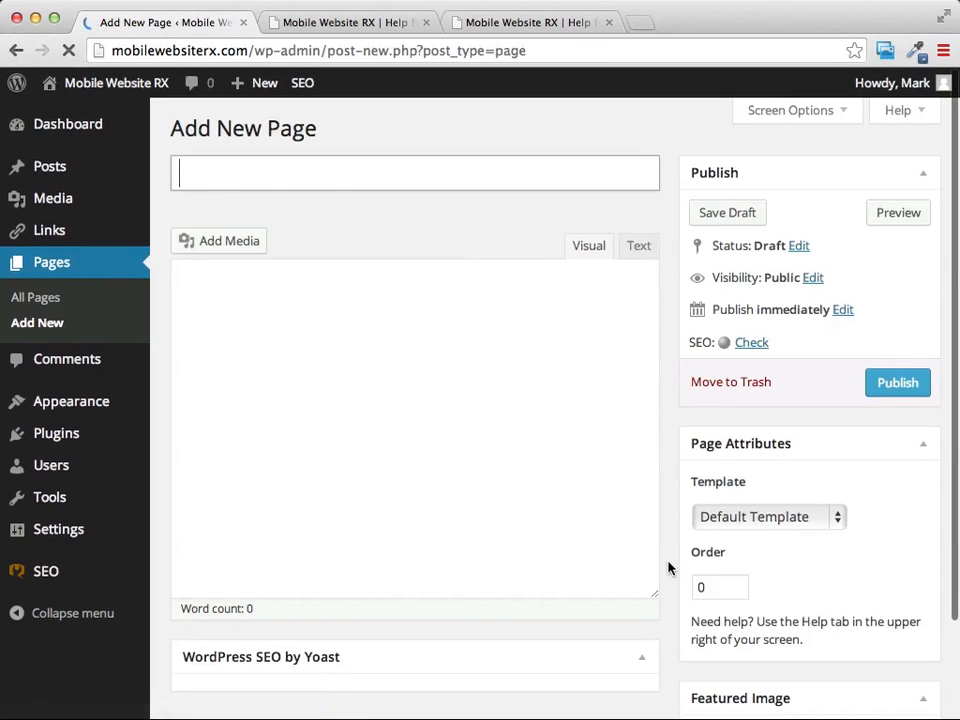
{"action": "left_click", "coordinate": [309, 178]}
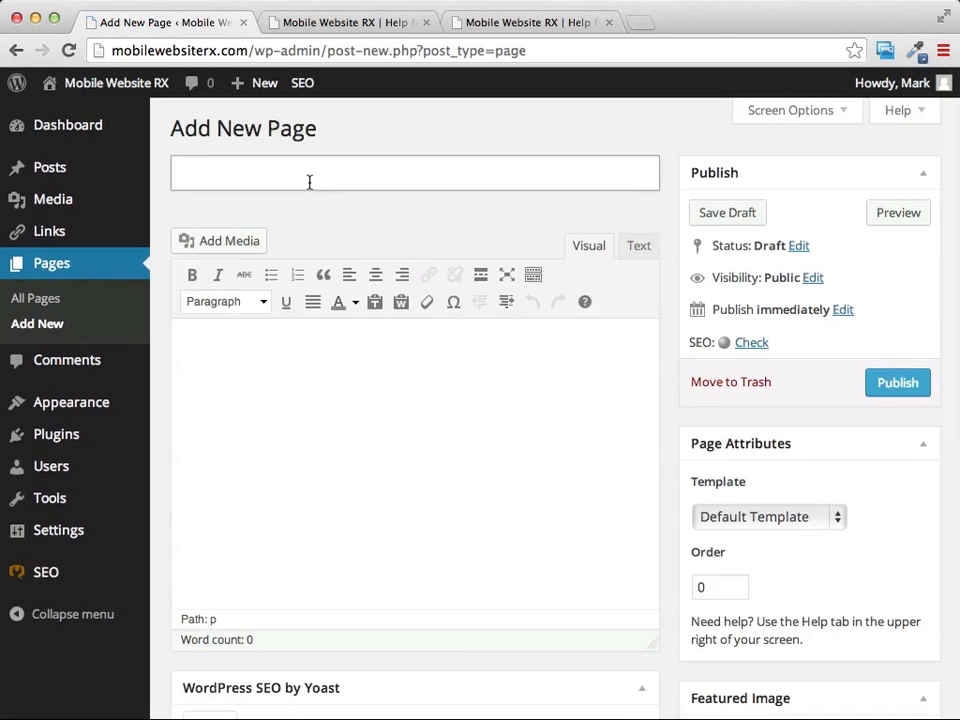
{"action": "type", "text": "About Me"}
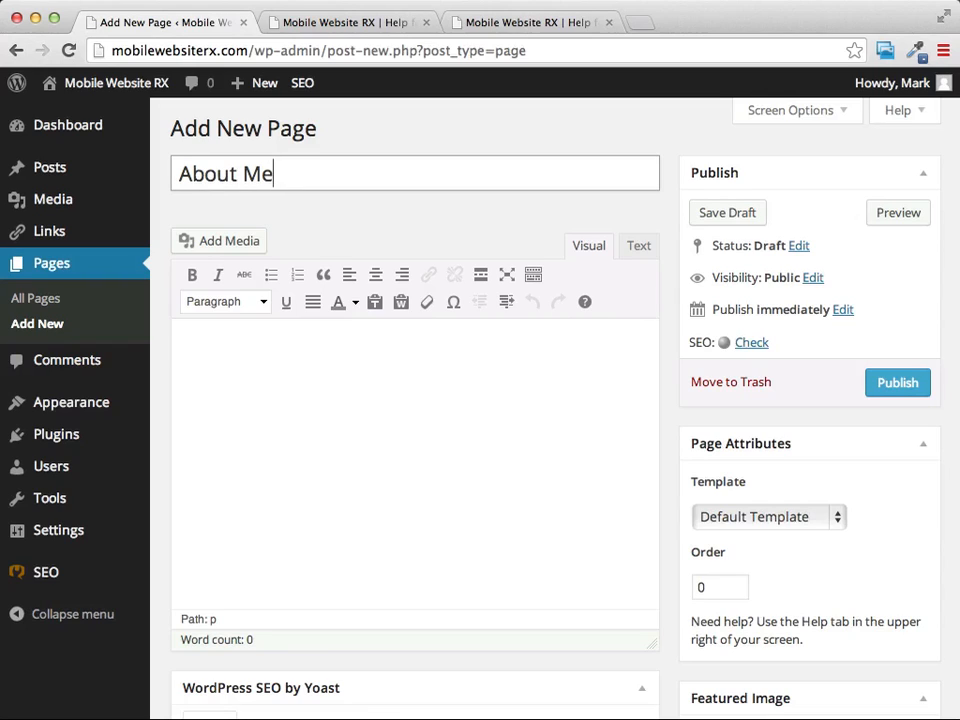
{"action": "left_click", "coordinate": [287, 372]}
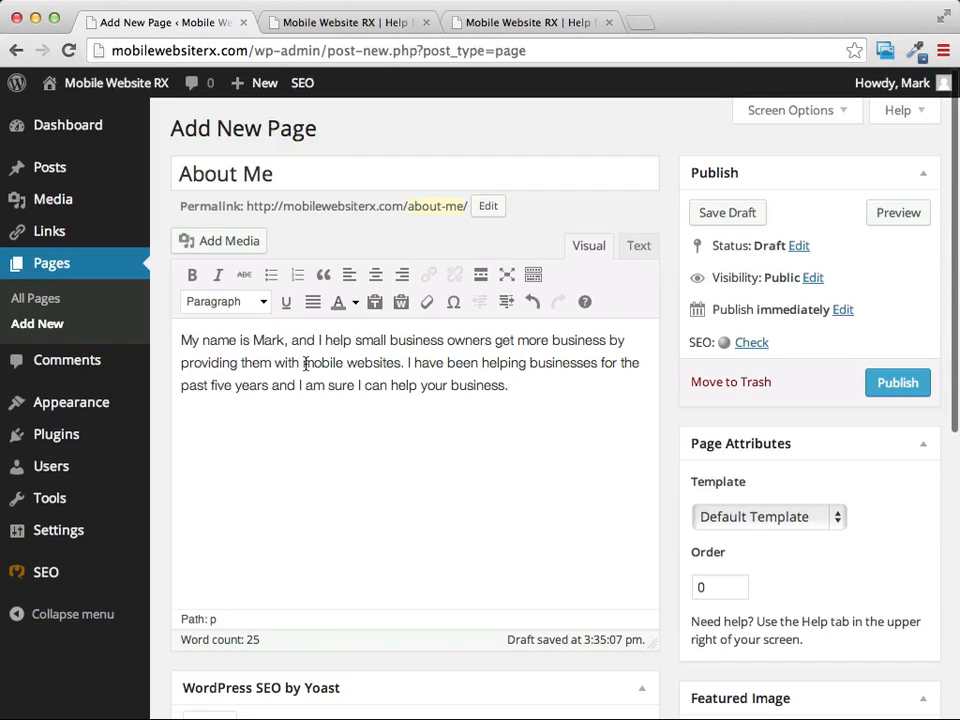
Step: Make "mobile websites" italic and bold in the page body and publish the "About Me" page
{"action": "left_click_drag", "start_coordinate": [303, 364], "coordinate": [402, 364]}
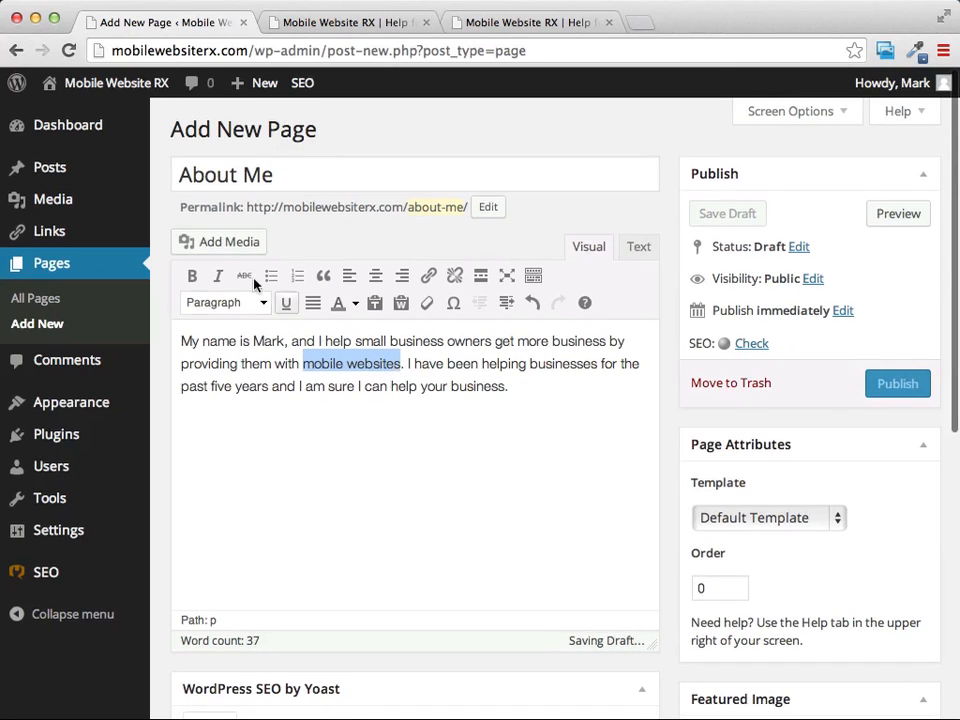
{"action": "left_click", "coordinate": [219, 277]}
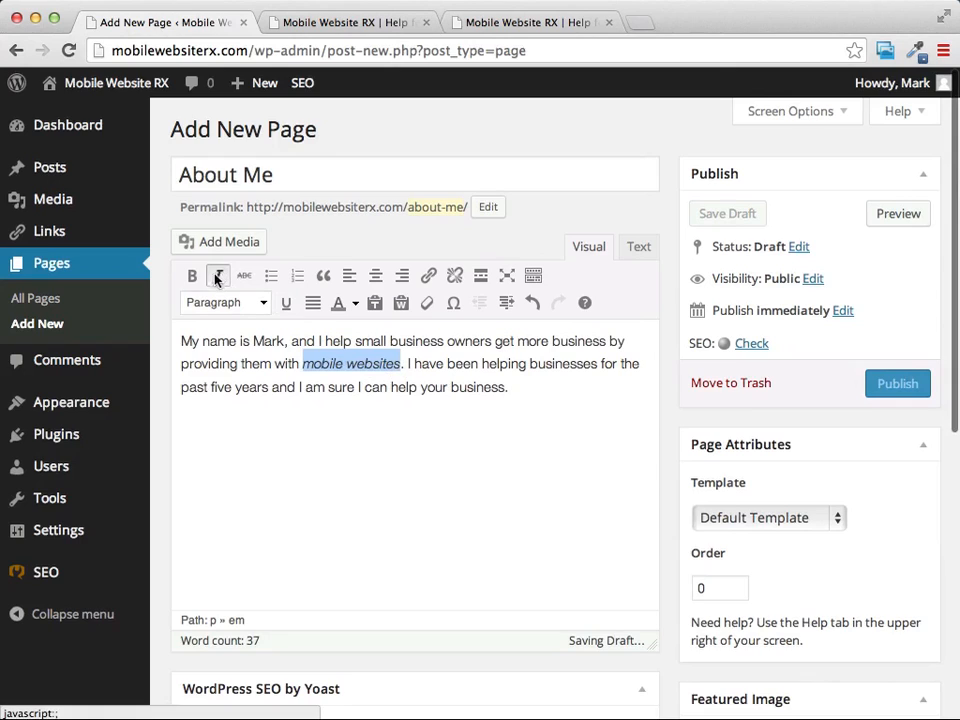
{"action": "left_click", "coordinate": [193, 276]}
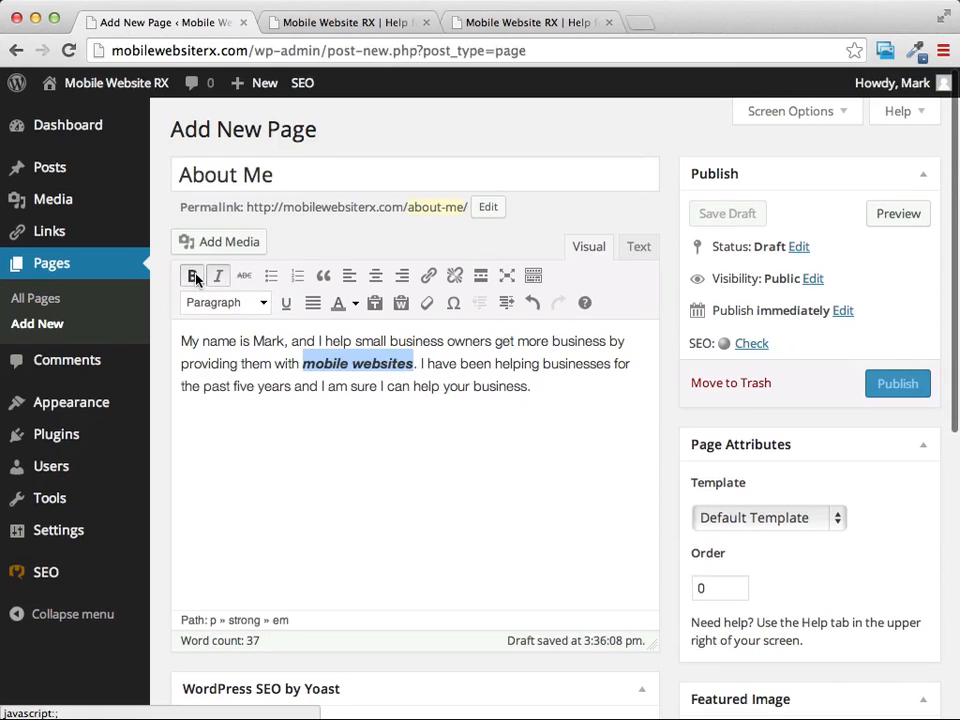
{"action": "left_click", "coordinate": [546, 397]}
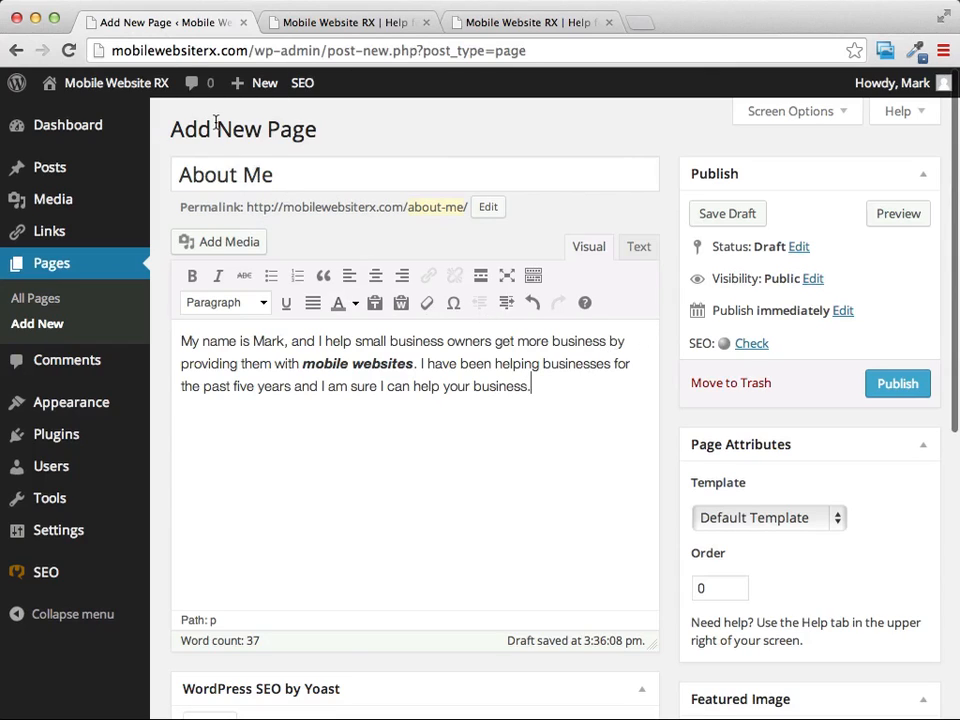
{"action": "left_click", "coordinate": [889, 385]}
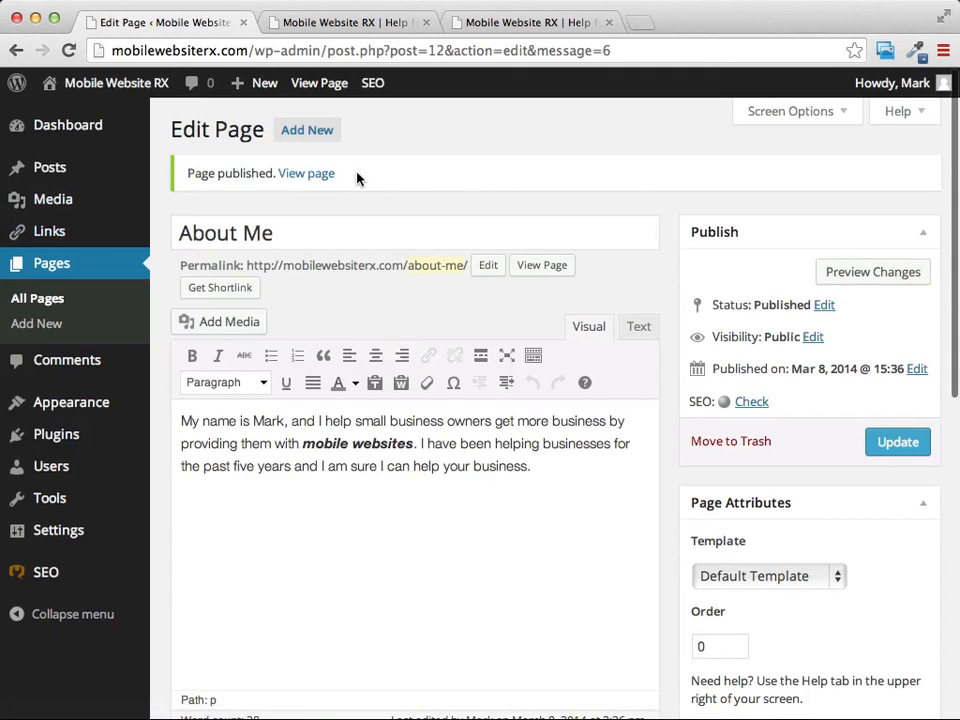
Step: Reload the live site's home page, open "About Me" from its navigation and review the published page
{"action": "left_click", "coordinate": [546, 27]}
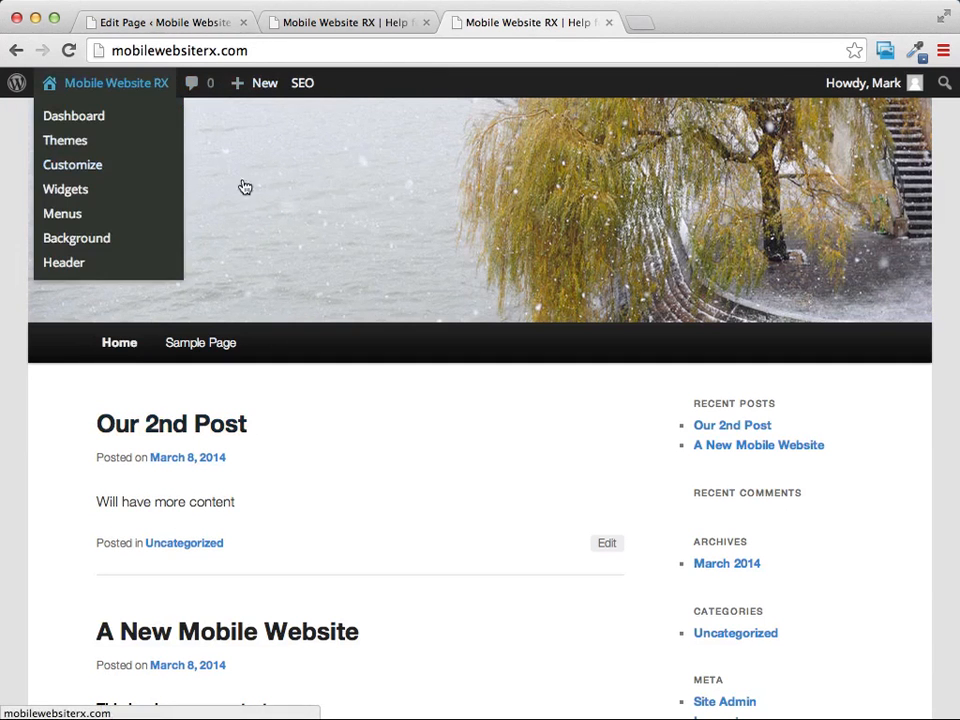
{"action": "left_click", "coordinate": [339, 186]}
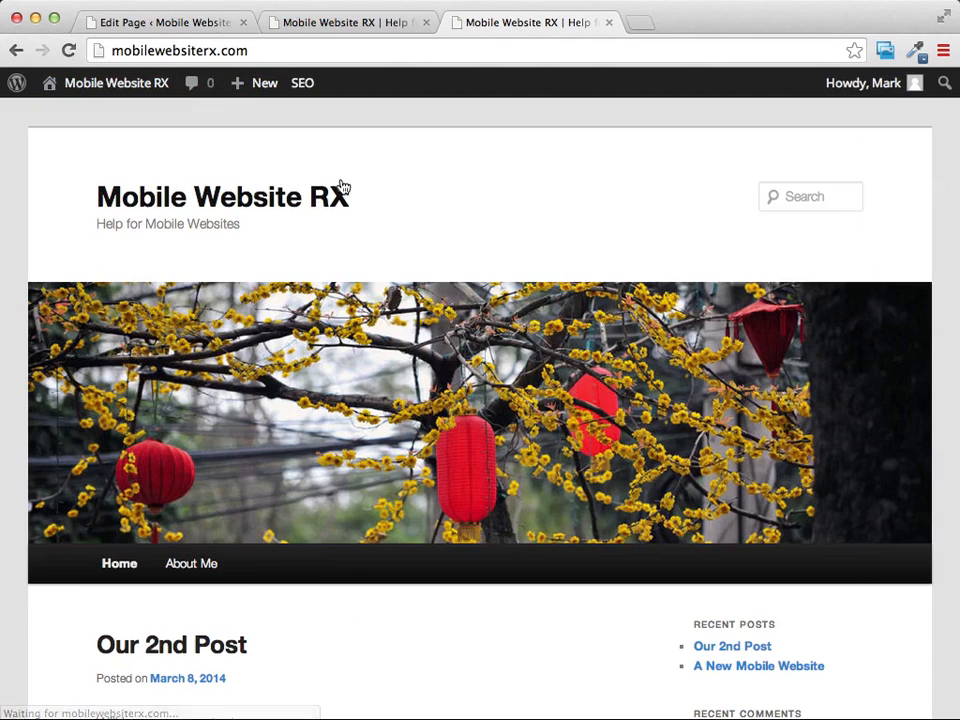
{"action": "scroll", "coordinate": [388, 155], "scroll_direction": "down", "scroll_amount": 3}
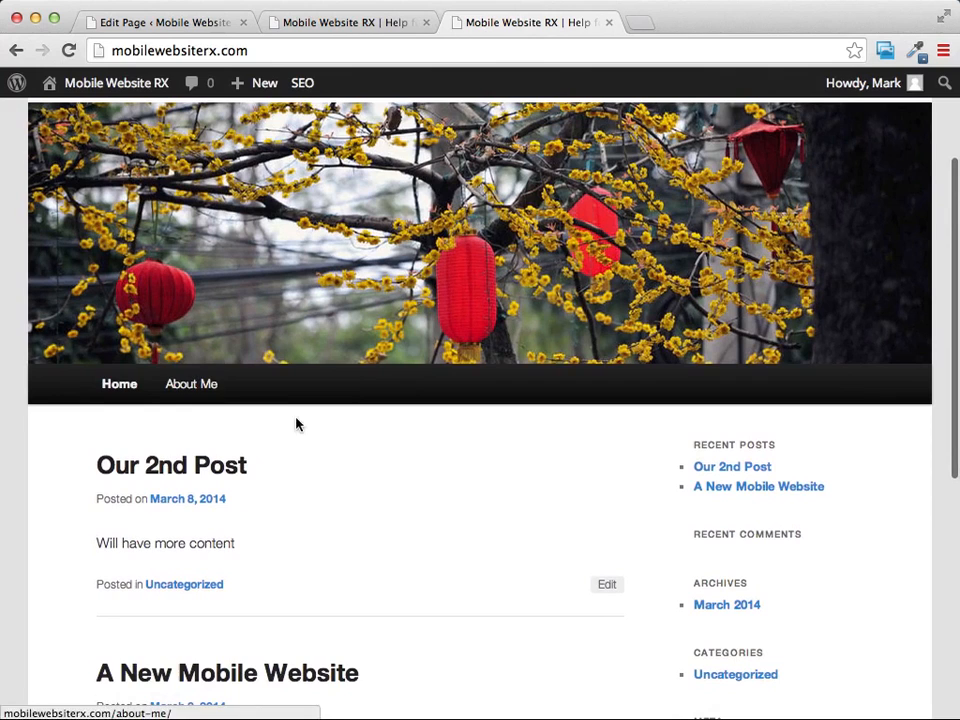
{"action": "left_click", "coordinate": [196, 392]}
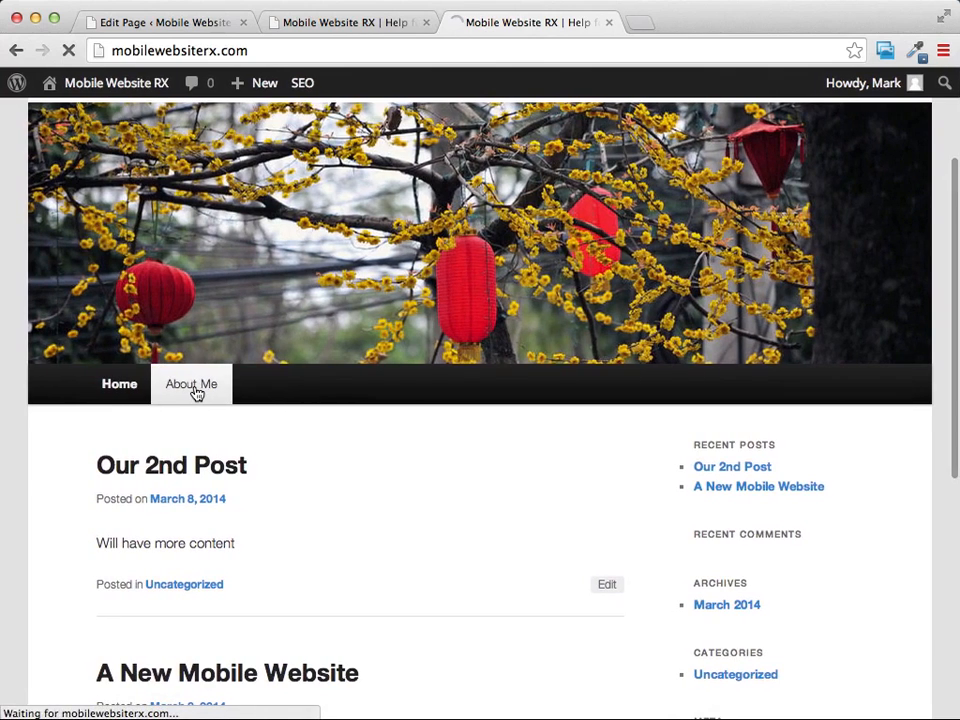
{"action": "scroll", "coordinate": [511, 180], "scroll_direction": "down", "scroll_amount": 5}
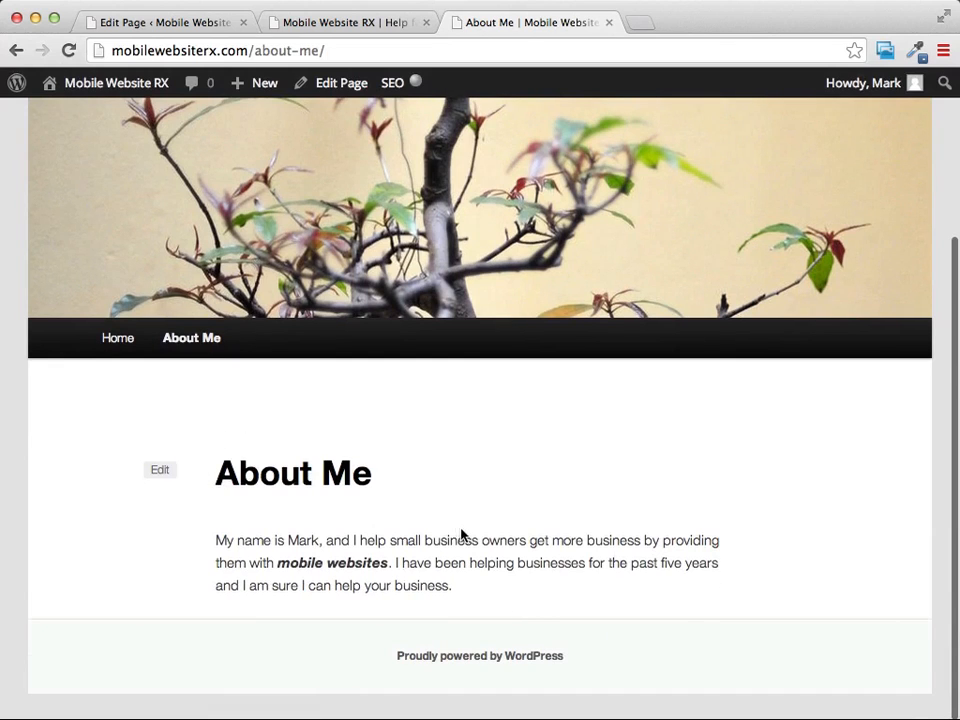
{"action": "scroll", "coordinate": [461, 536], "scroll_direction": "up", "scroll_amount": 5}
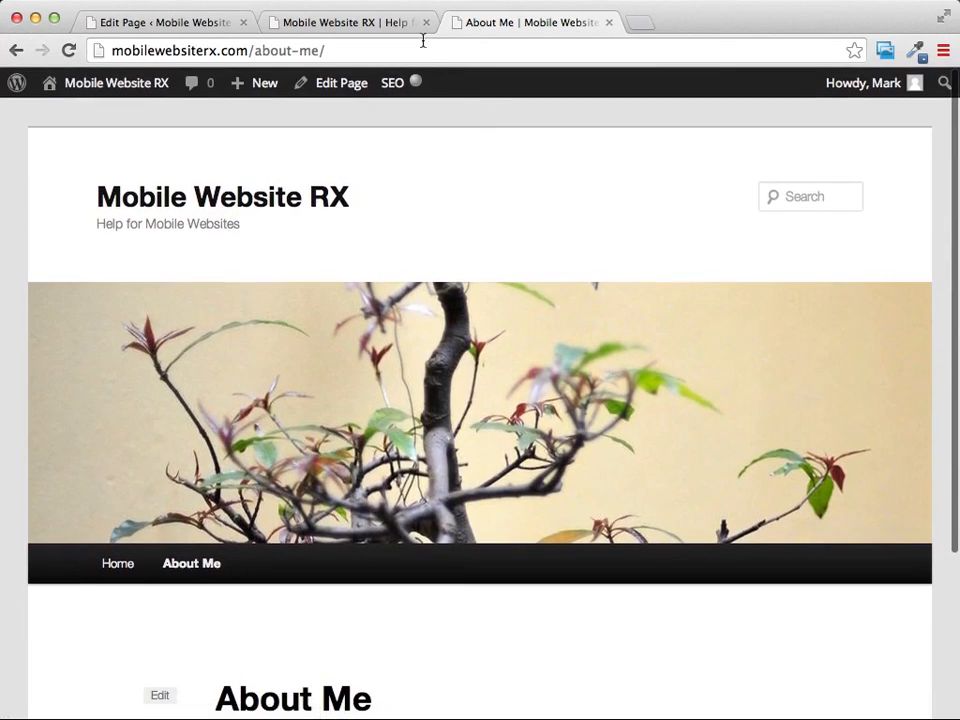
{"action": "left_click", "coordinate": [364, 24]}
{"action": "left_click", "coordinate": [531, 24]}
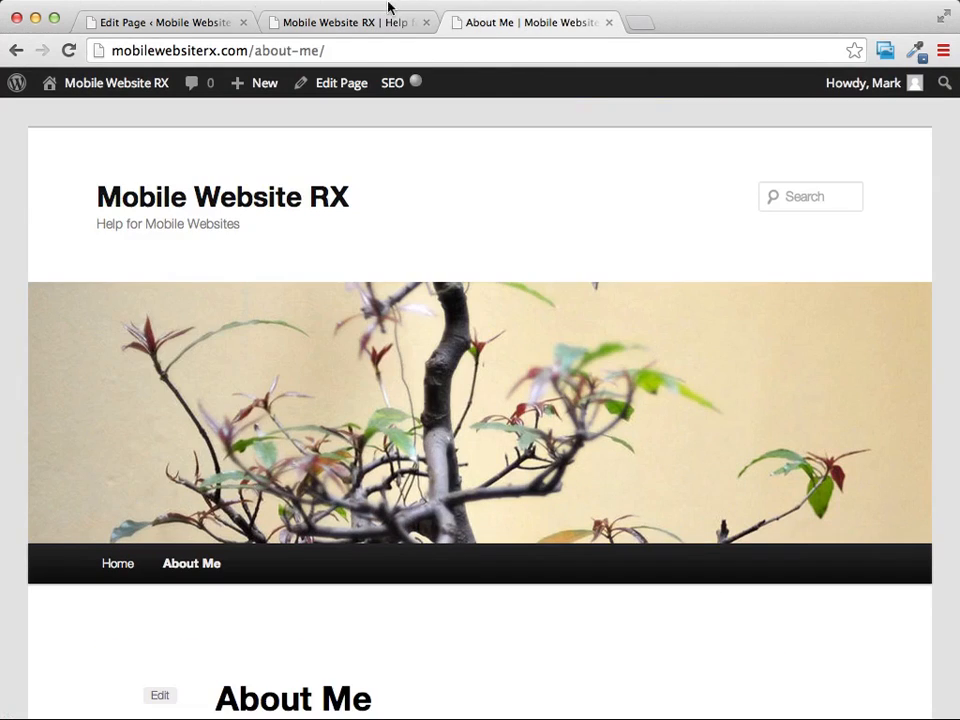
Step: Return to the WordPress admin and review the list of all pages and the list of all posts
{"action": "left_click", "coordinate": [146, 24]}
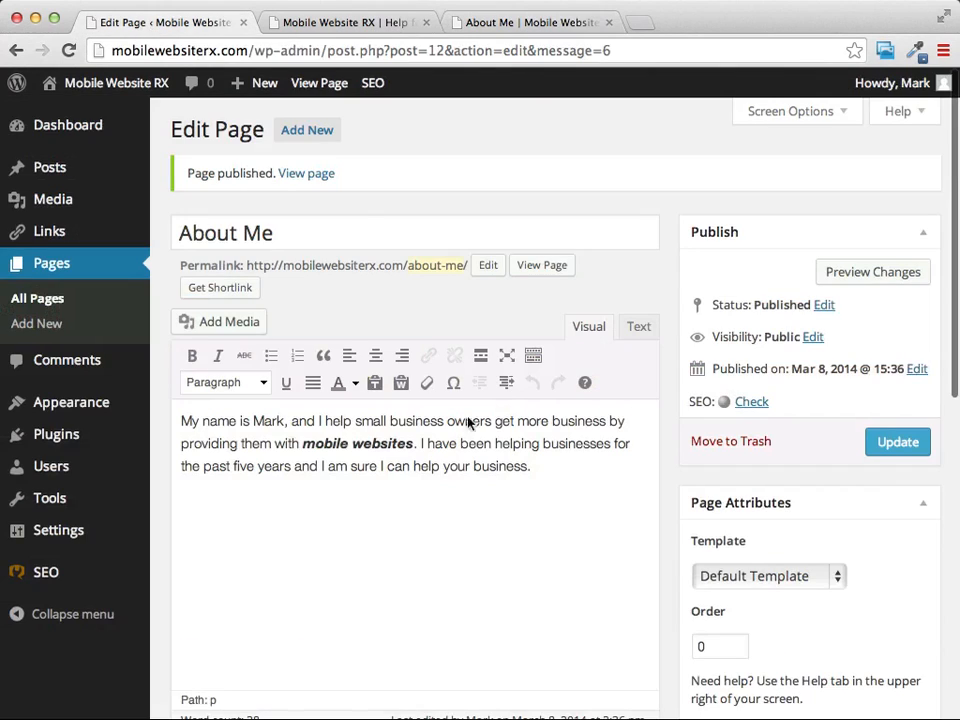
{"action": "left_click", "coordinate": [47, 264]}
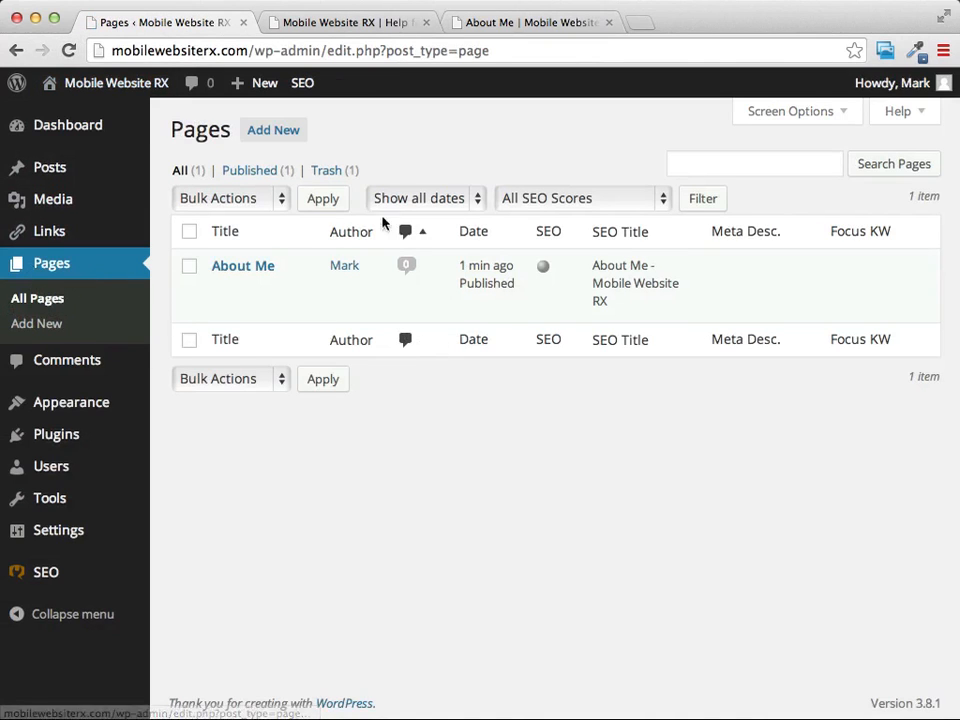
{"action": "mouse_move", "coordinate": [248, 268]}
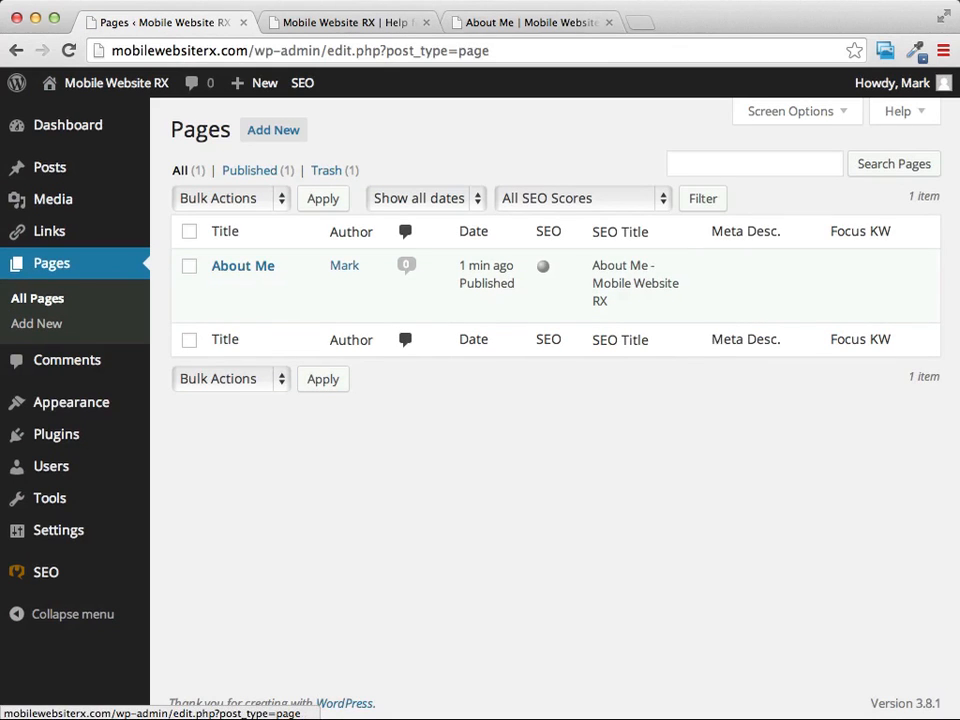
{"action": "mouse_move", "coordinate": [58, 176]}
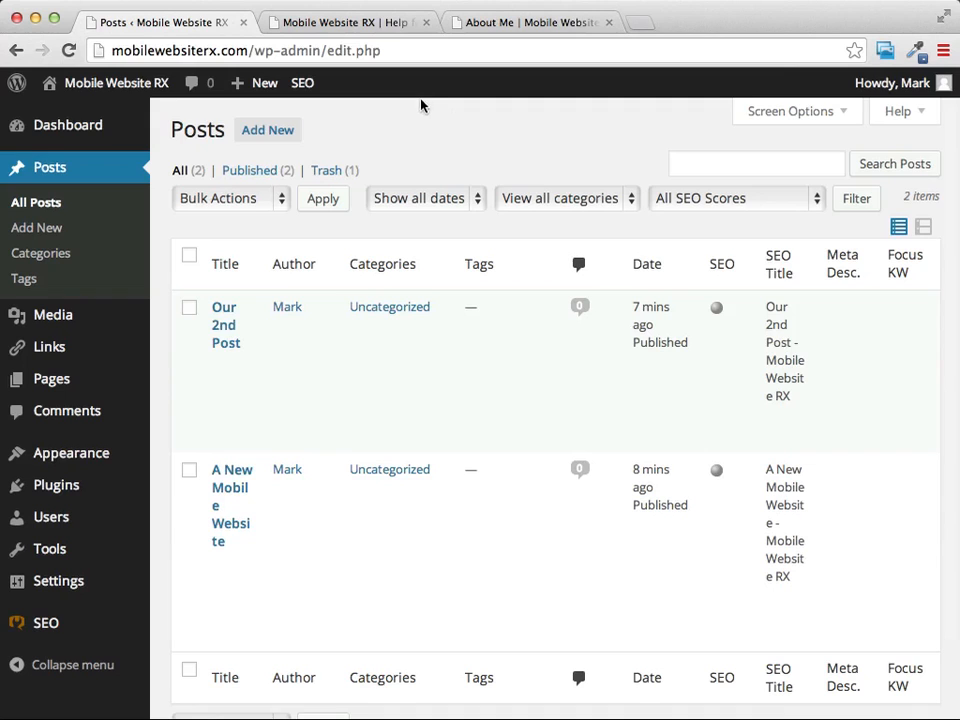
Step: Compare the live home page's posts and sidebar with the standalone "About Me" page
{"action": "left_click", "coordinate": [332, 26]}
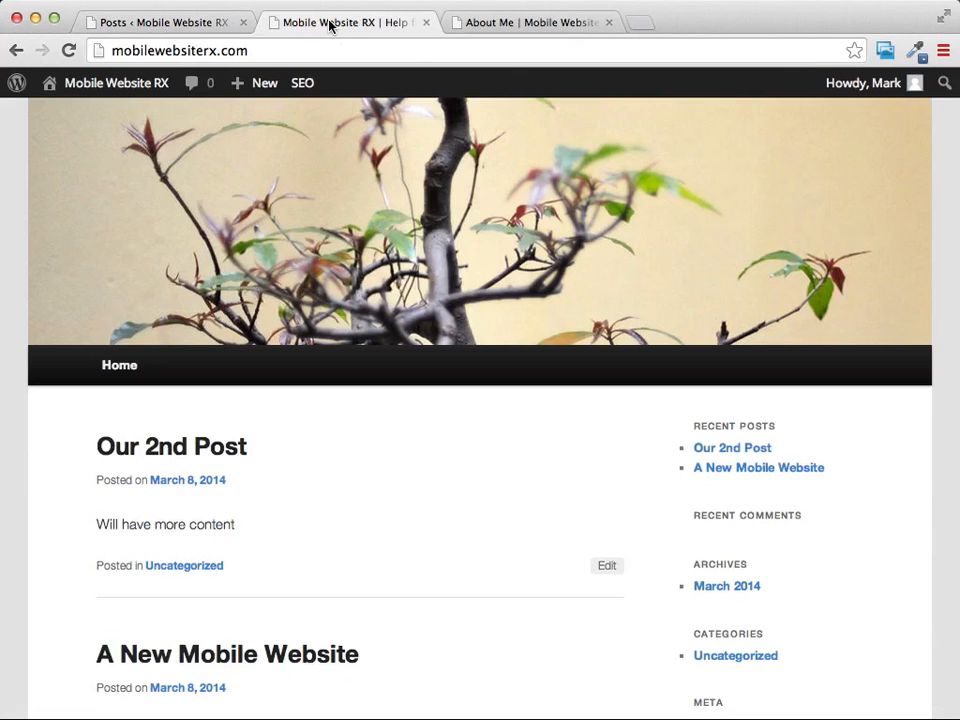
{"action": "left_click", "coordinate": [553, 22]}
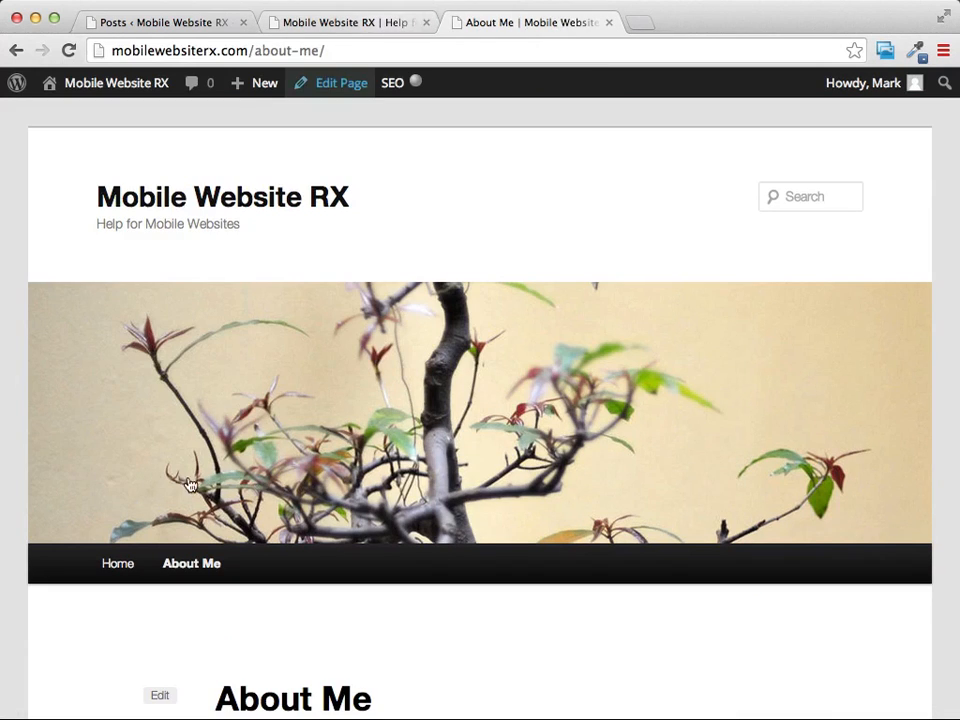
{"action": "scroll", "coordinate": [362, 220], "scroll_direction": "down", "scroll_amount": 3}
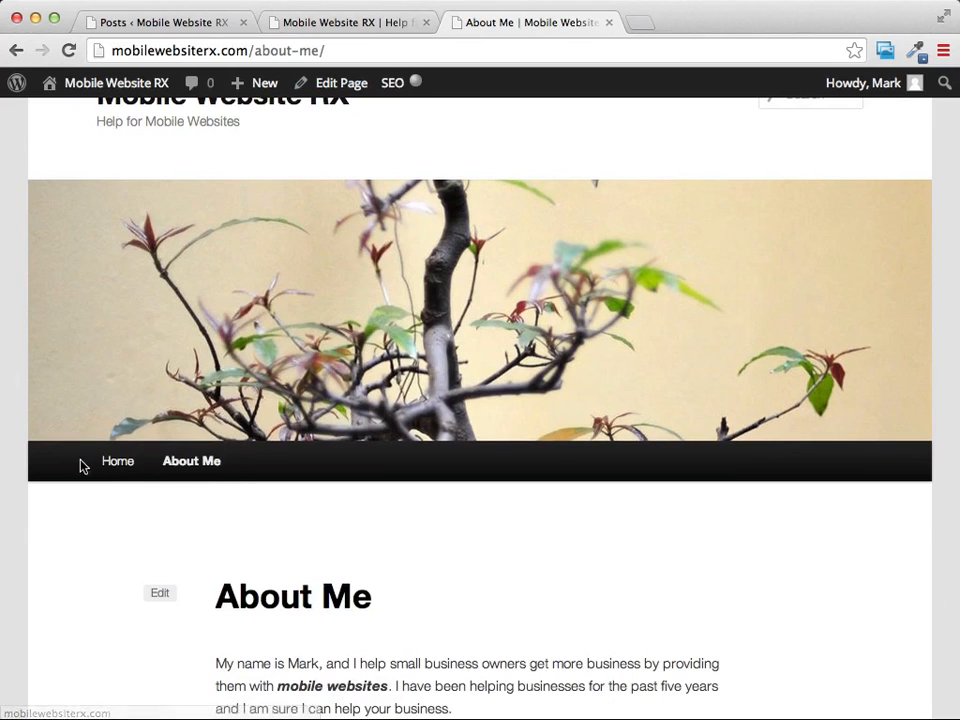
{"action": "left_click", "coordinate": [361, 22]}
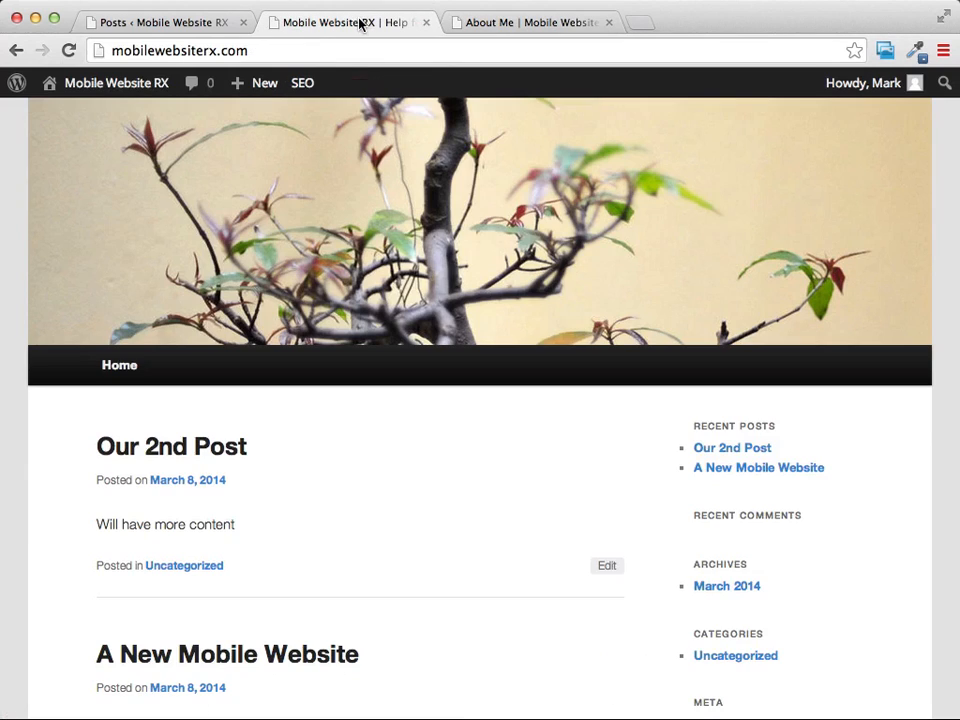
{"action": "scroll", "coordinate": [776, 427], "scroll_direction": "down", "scroll_amount": 3}
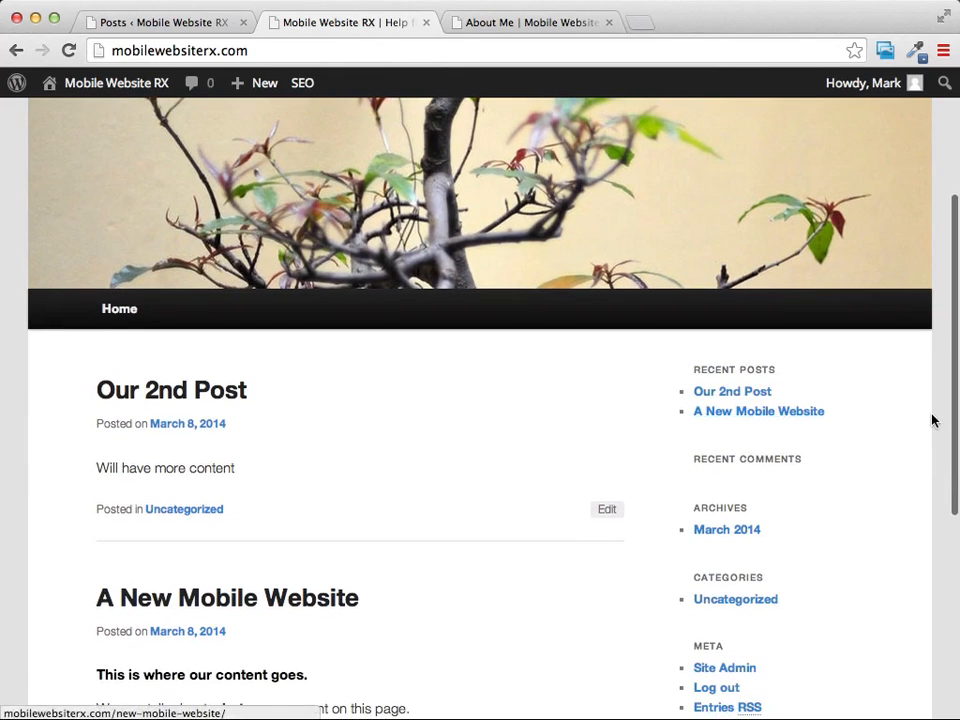
{"action": "scroll", "coordinate": [932, 418], "scroll_direction": "down", "scroll_amount": 4}
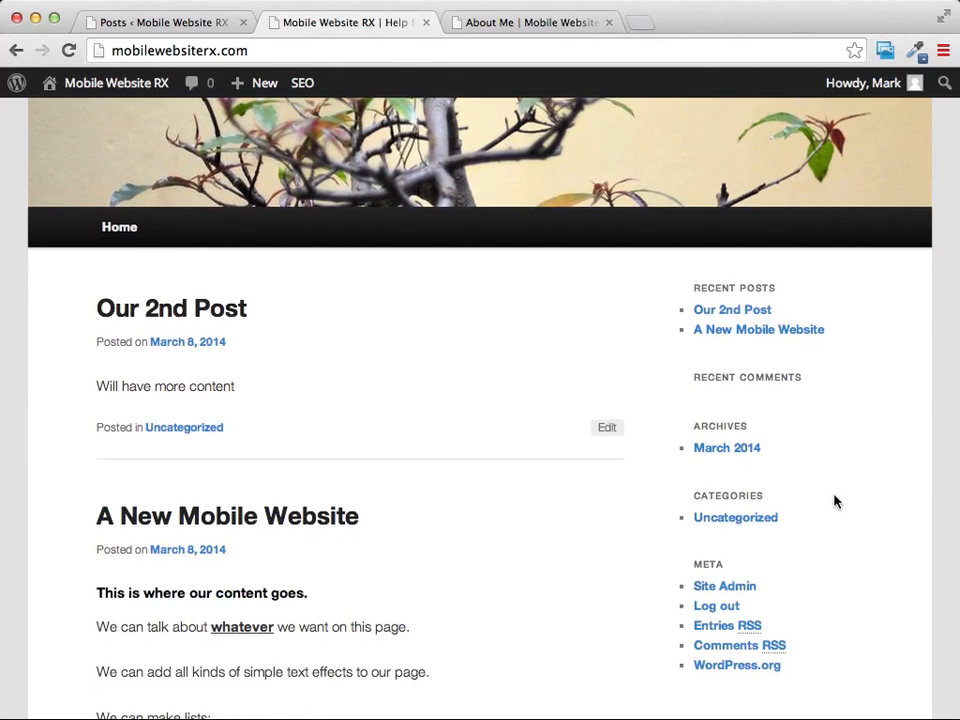
{"action": "scroll", "coordinate": [834, 499], "scroll_direction": "up", "scroll_amount": 8}
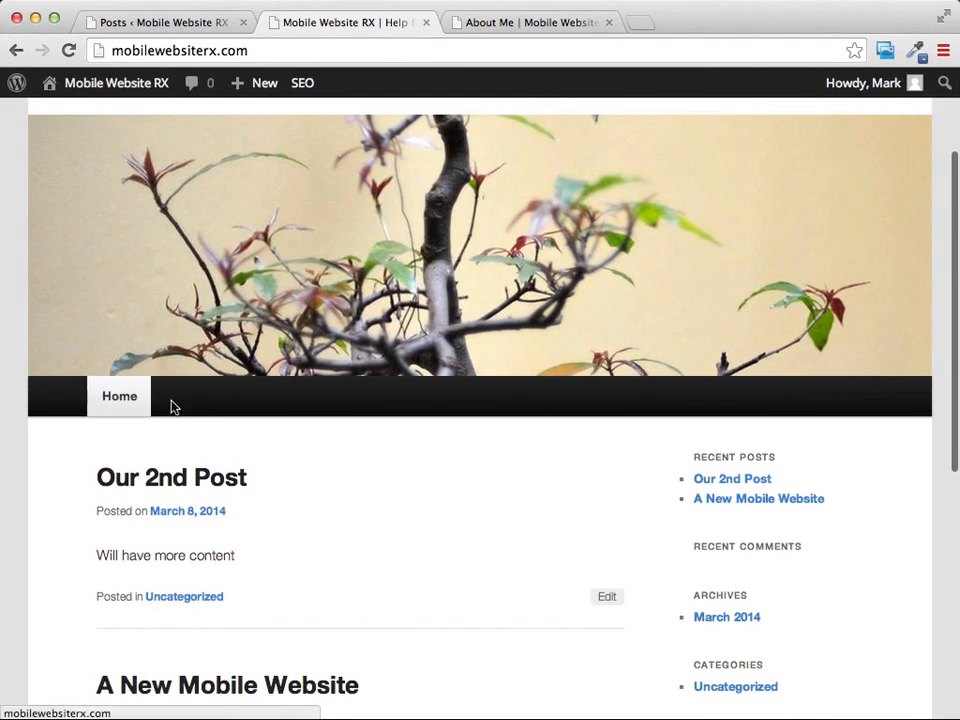